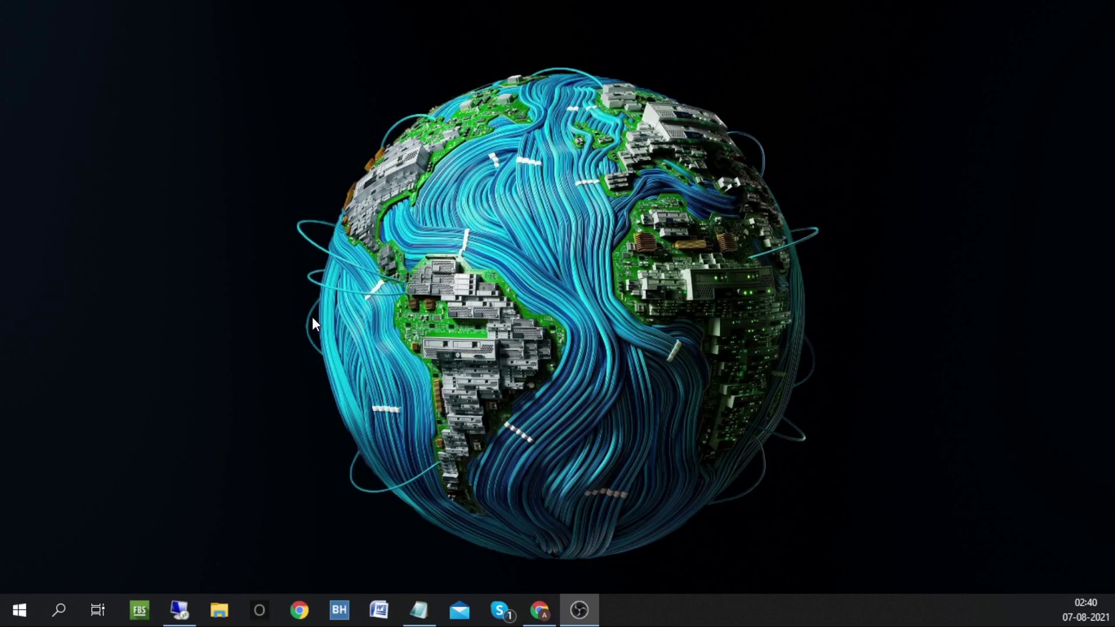
Maximize the Windows Server 2012 R2 Remote Desktop session to fill the screen
click(179, 609)
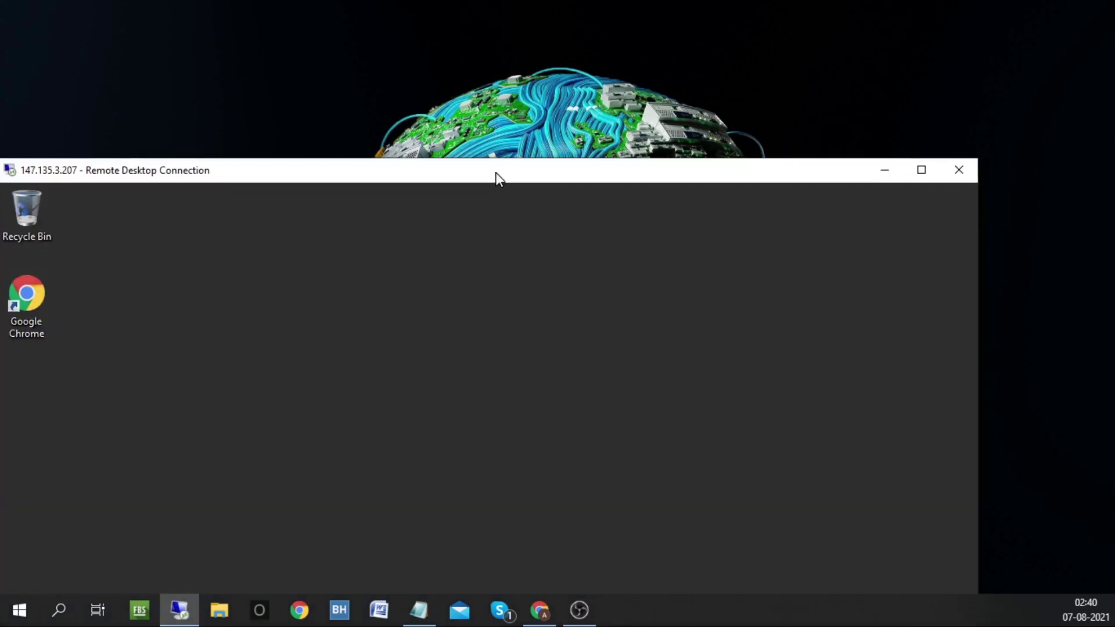
drag(496, 174, 512, 131)
double_click(513, 128)
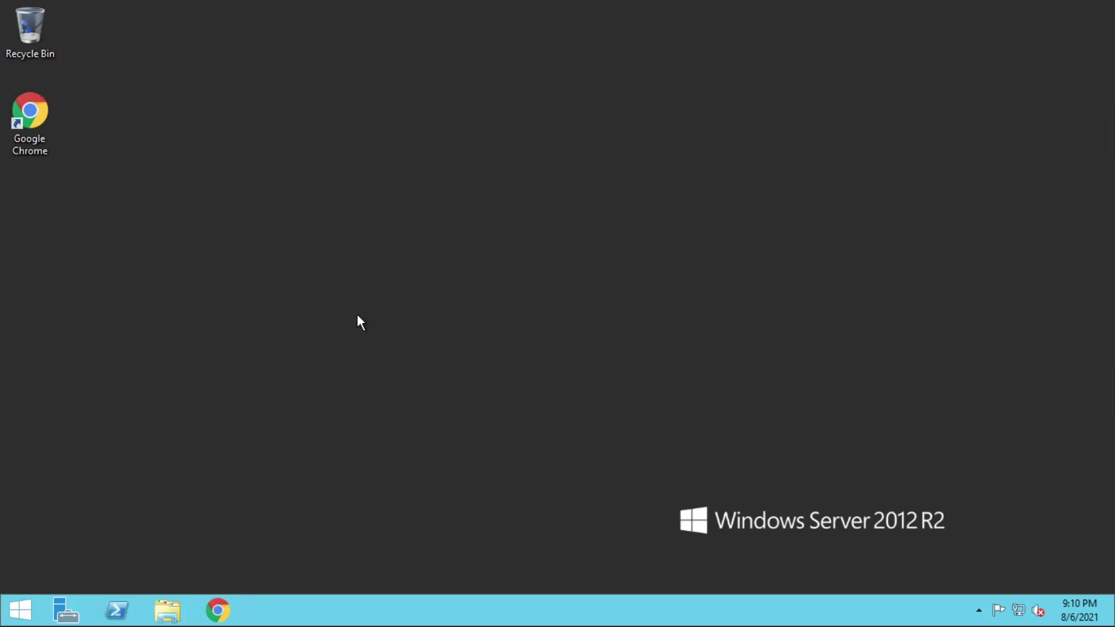
Launch gpedit.msc from the Run prompt after clearing the old command
key(super+r)
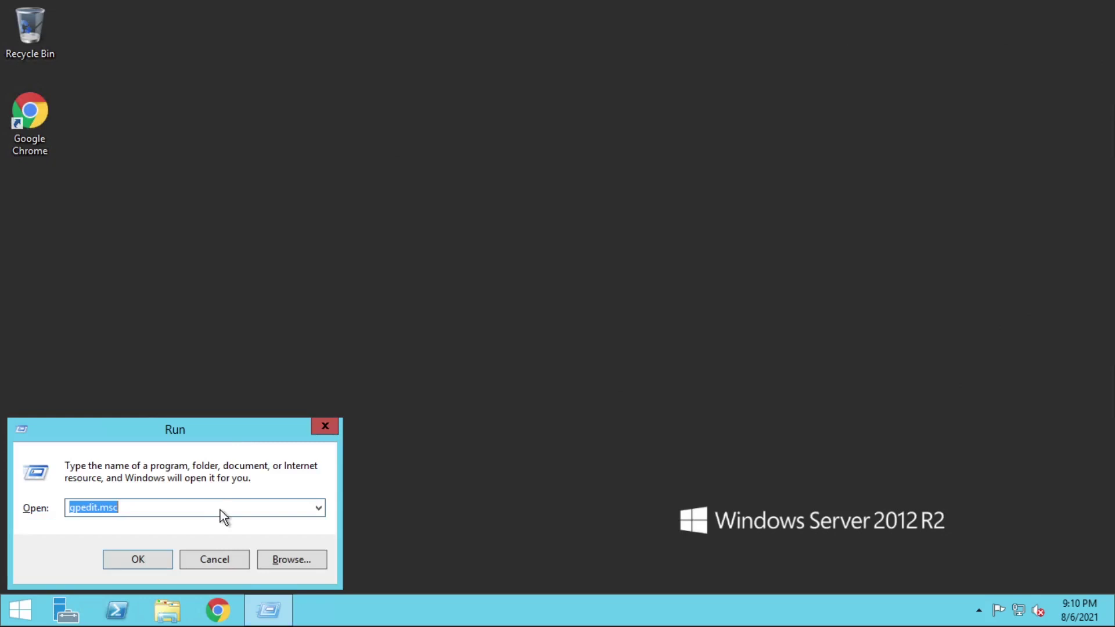
click(190, 510)
key(BackSpace)
key(BackSpace)
key(BackSpace)
key(BackSpace)
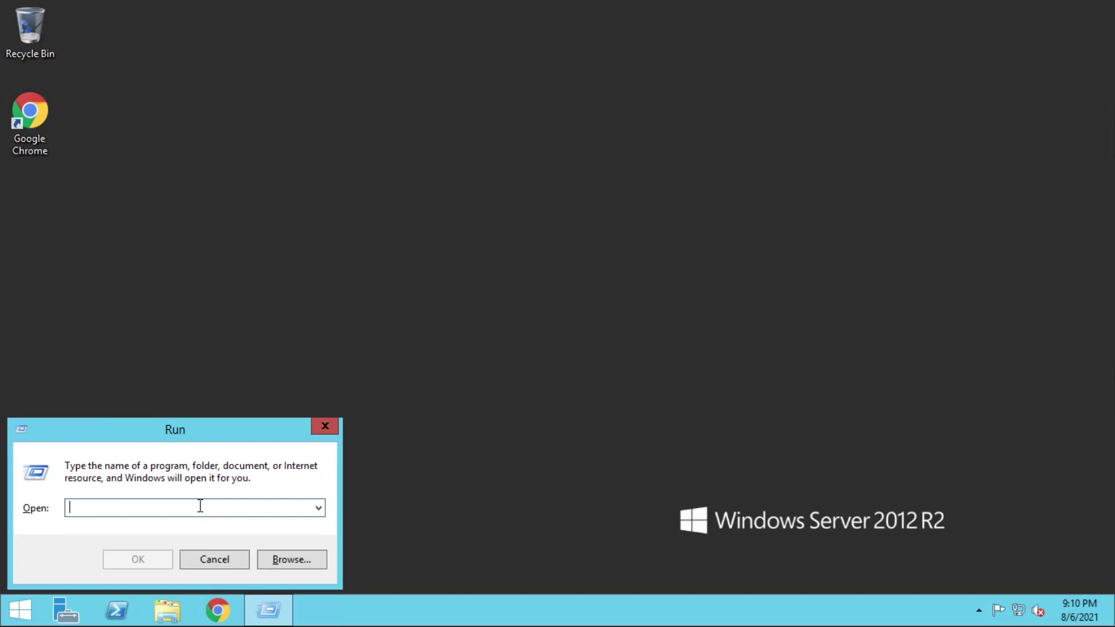
text(gpe)
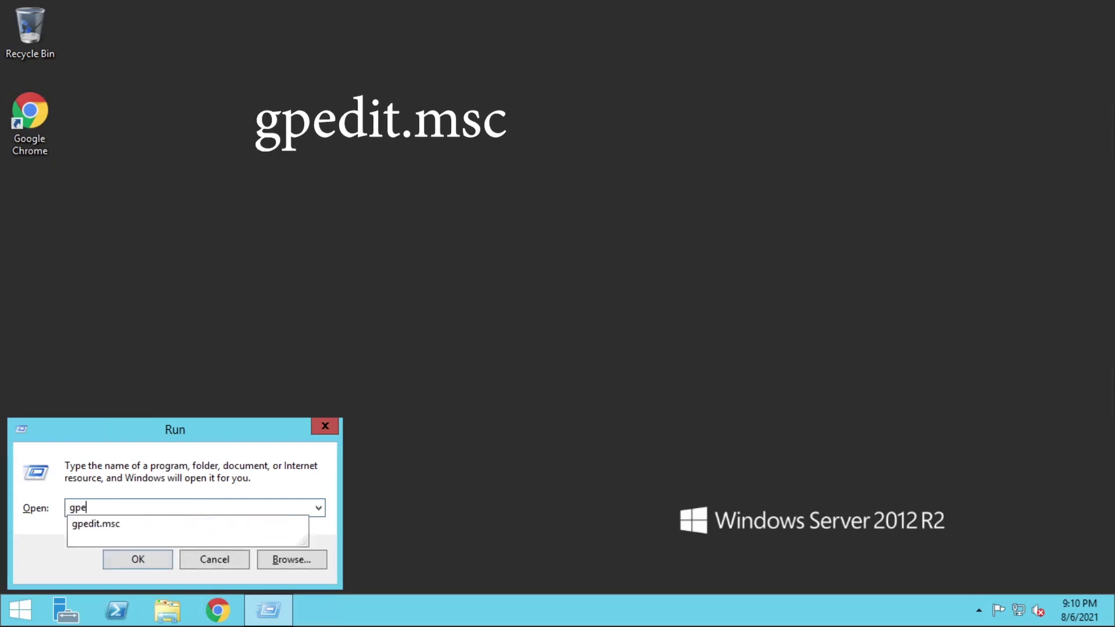
text(dit)
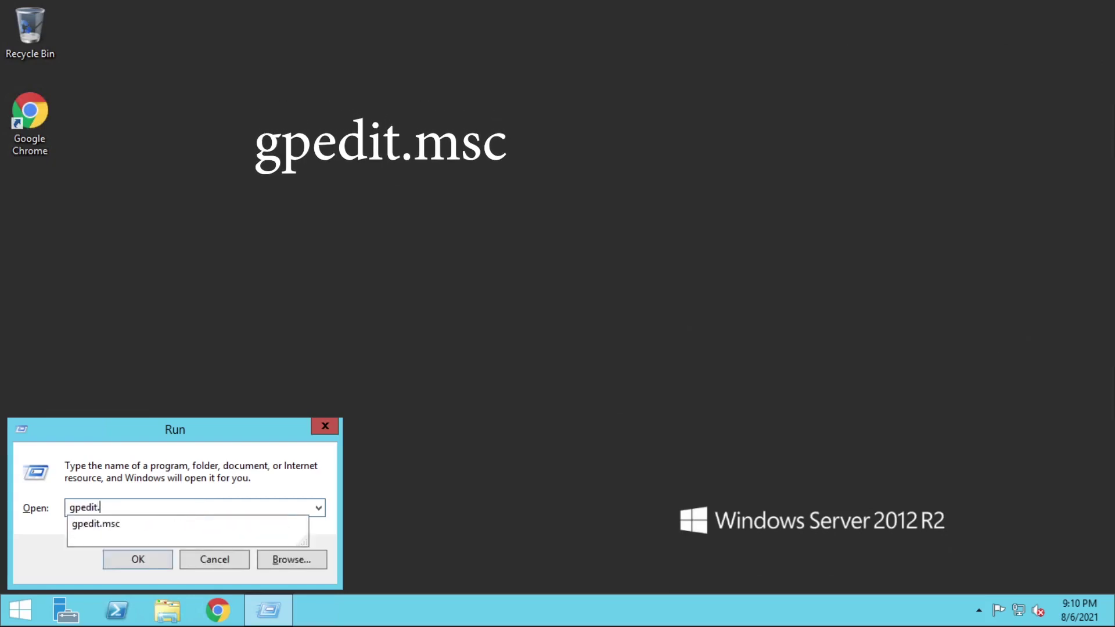
text(.msc)
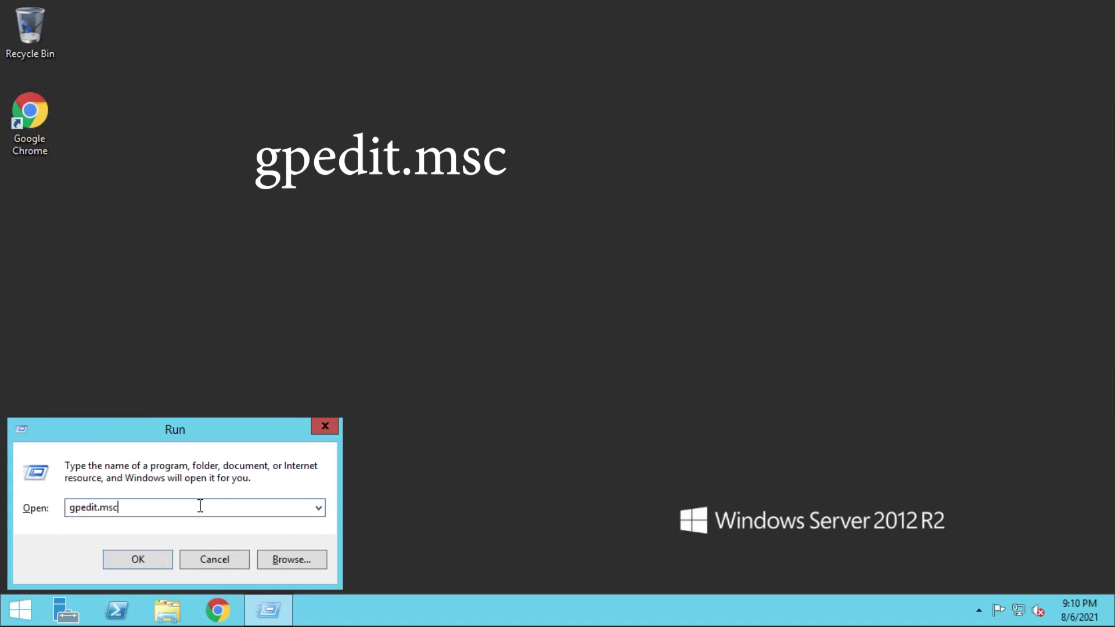
key(Return)
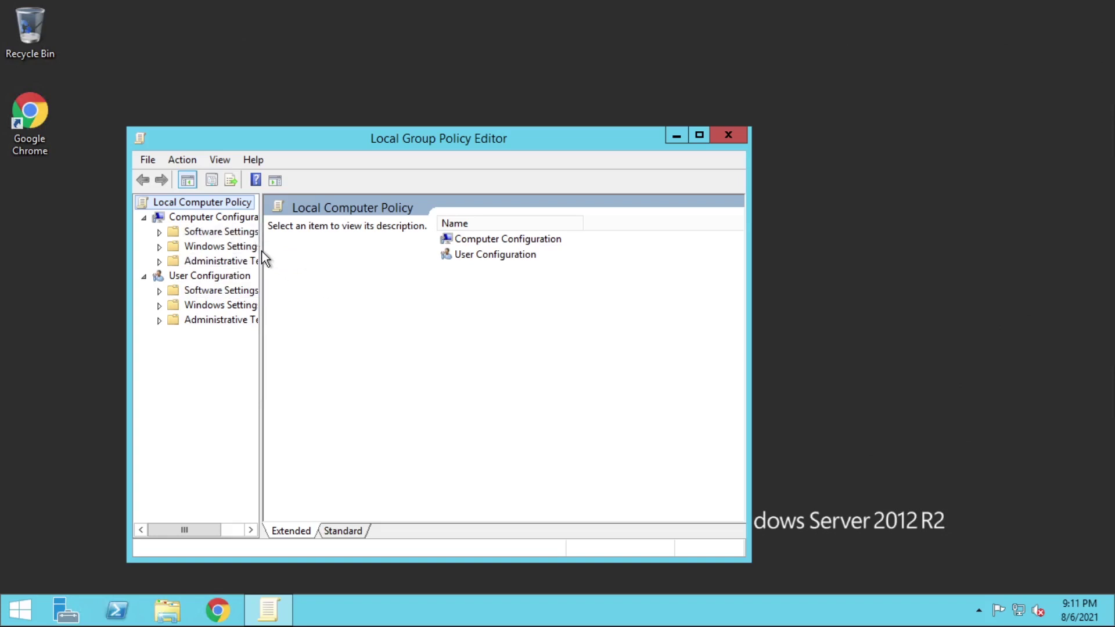
Widen the tree pane and open Computer Configuration > Administrative Templates > System
drag(260, 252, 293, 253)
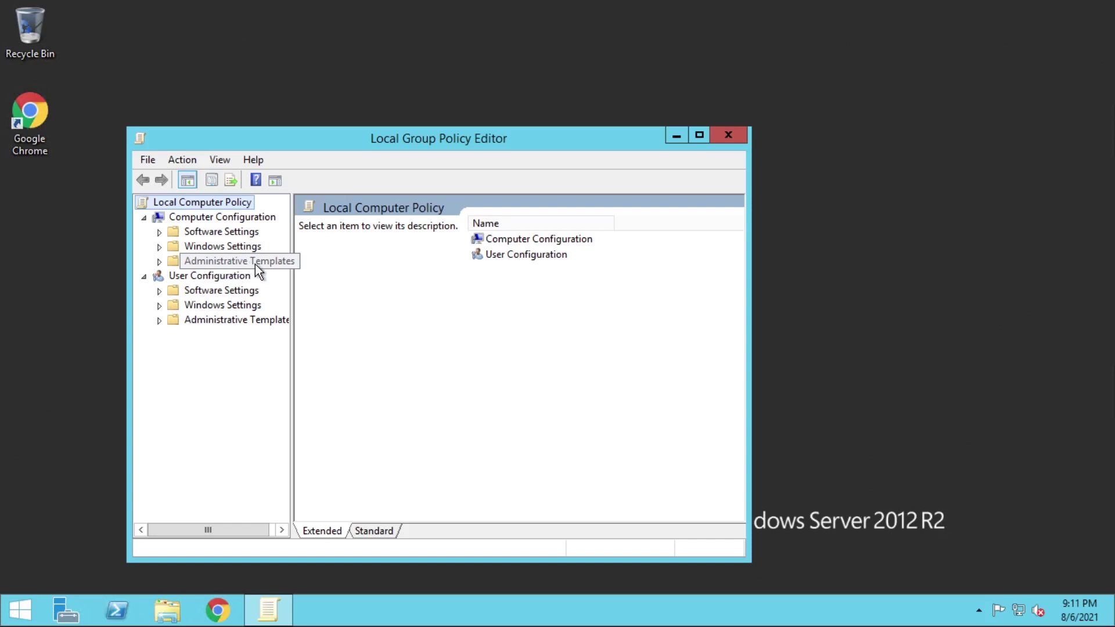
double_click(237, 261)
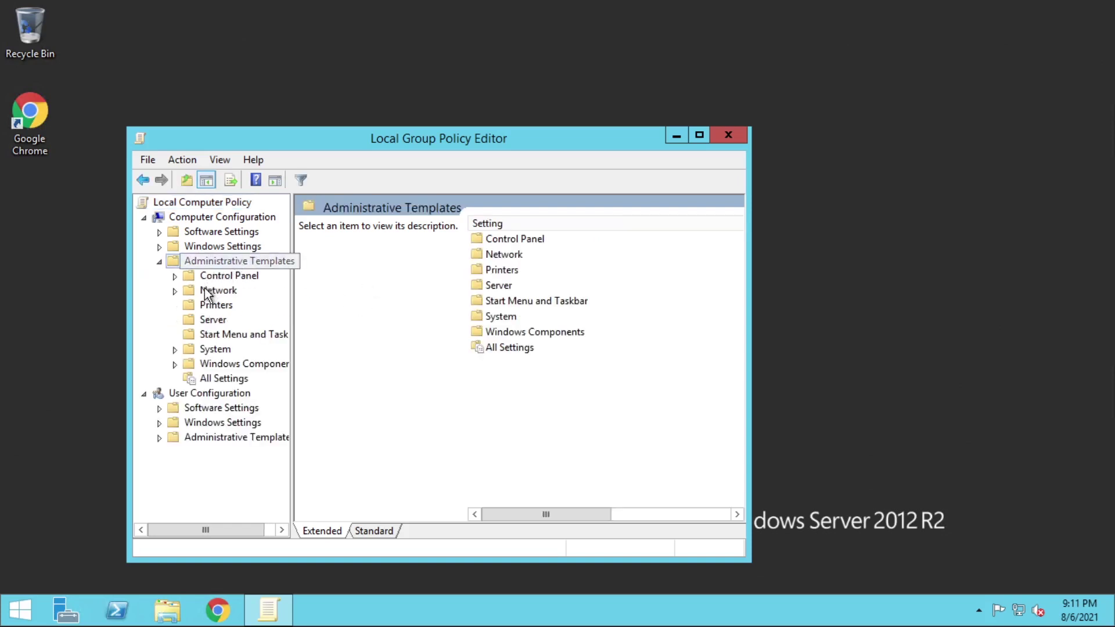
click(216, 353)
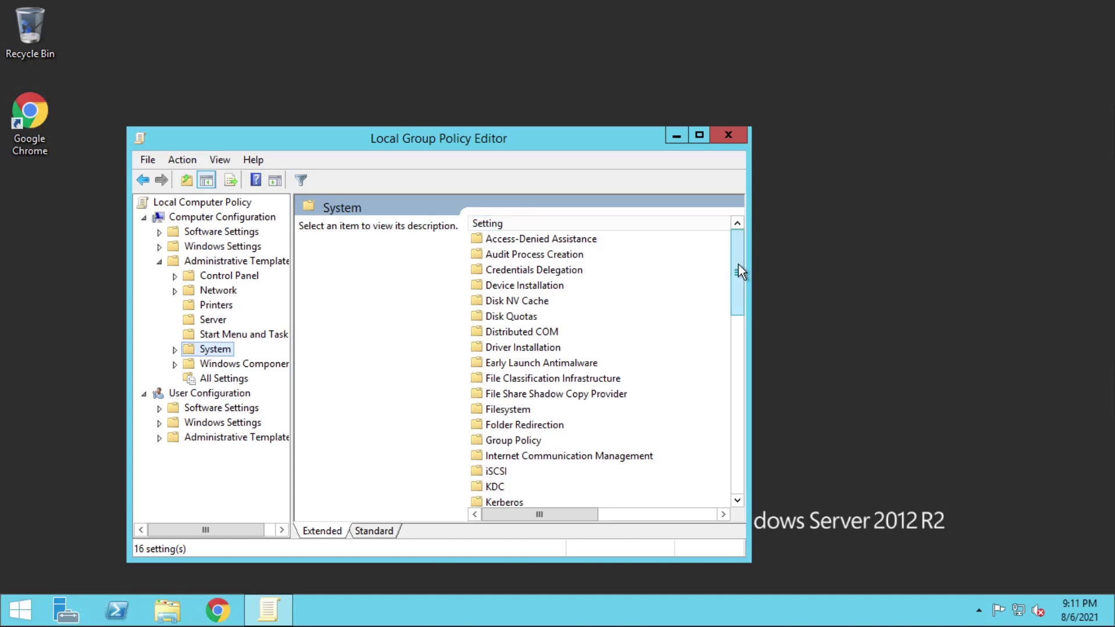
drag(738, 259, 748, 416)
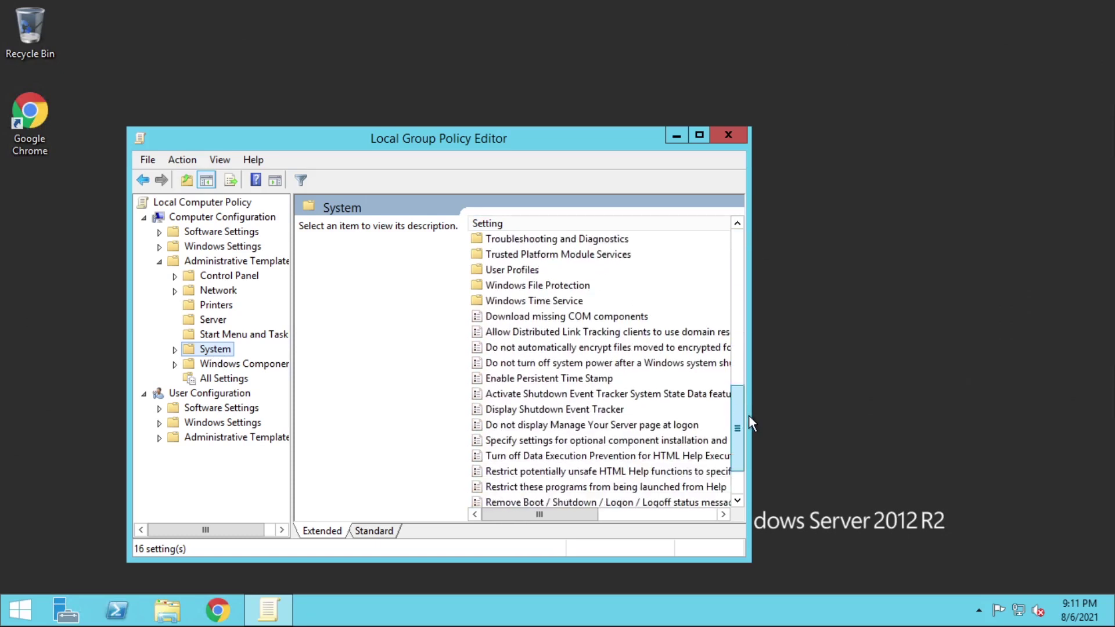
Open Windows Time Service, then its Time Providers folder
double_click(520, 305)
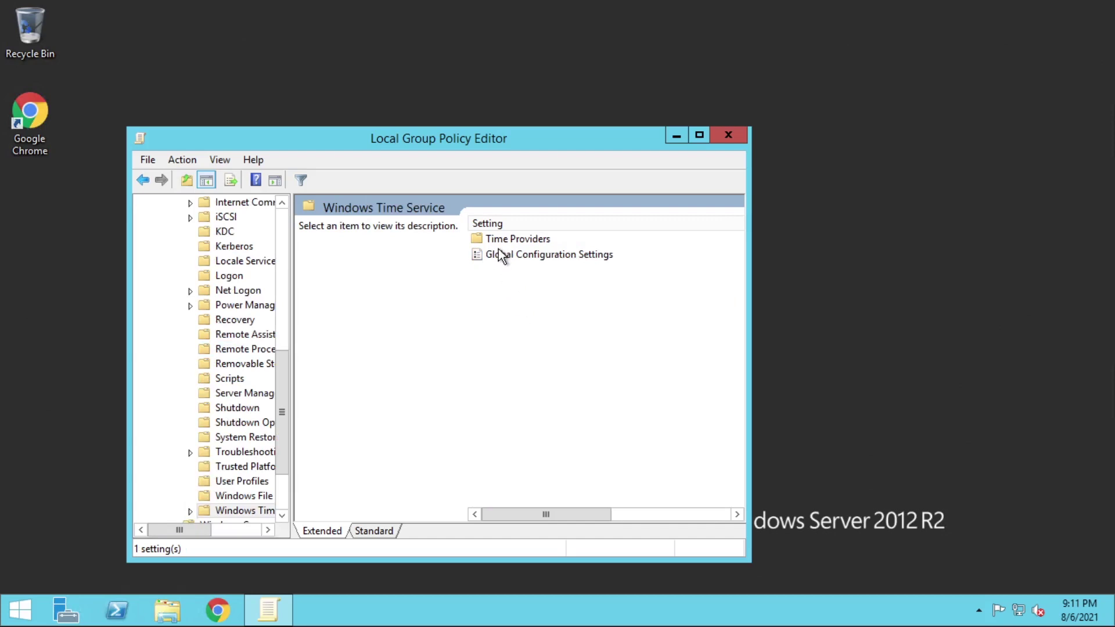
double_click(528, 243)
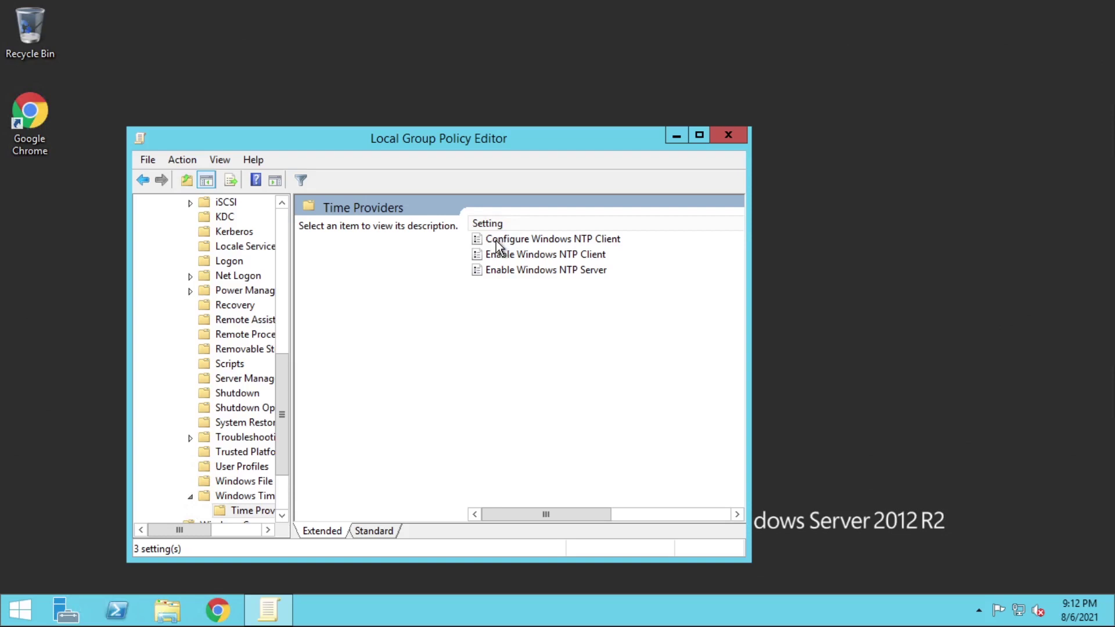
Open Configure Windows NTP Client, move its dialog up, and set it to Enabled
double_click(572, 241)
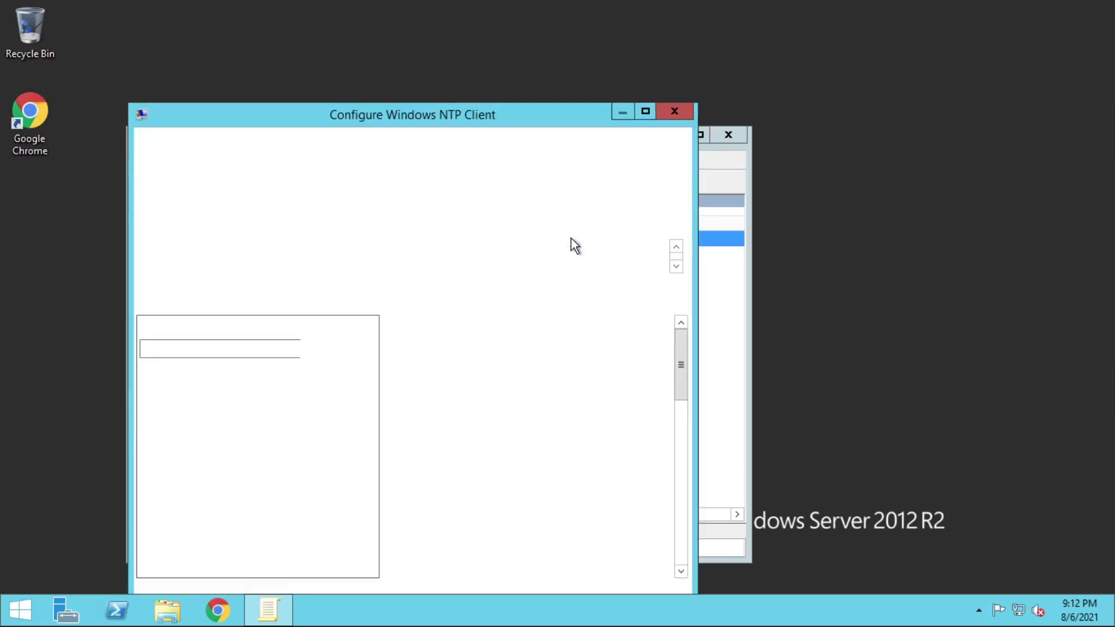
drag(488, 113, 519, 30)
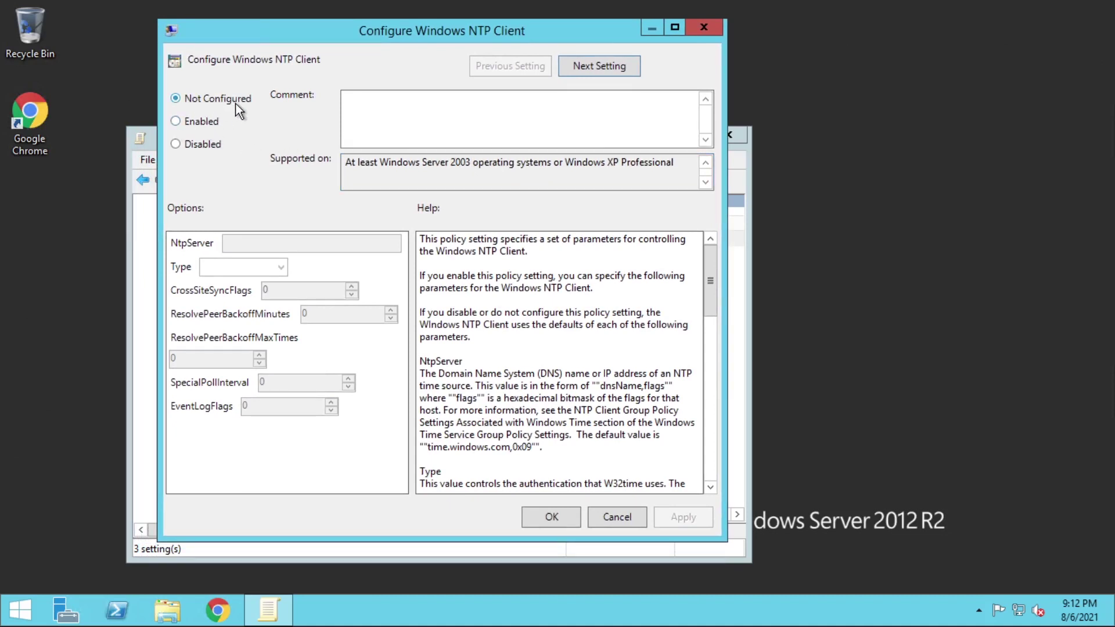
click(176, 121)
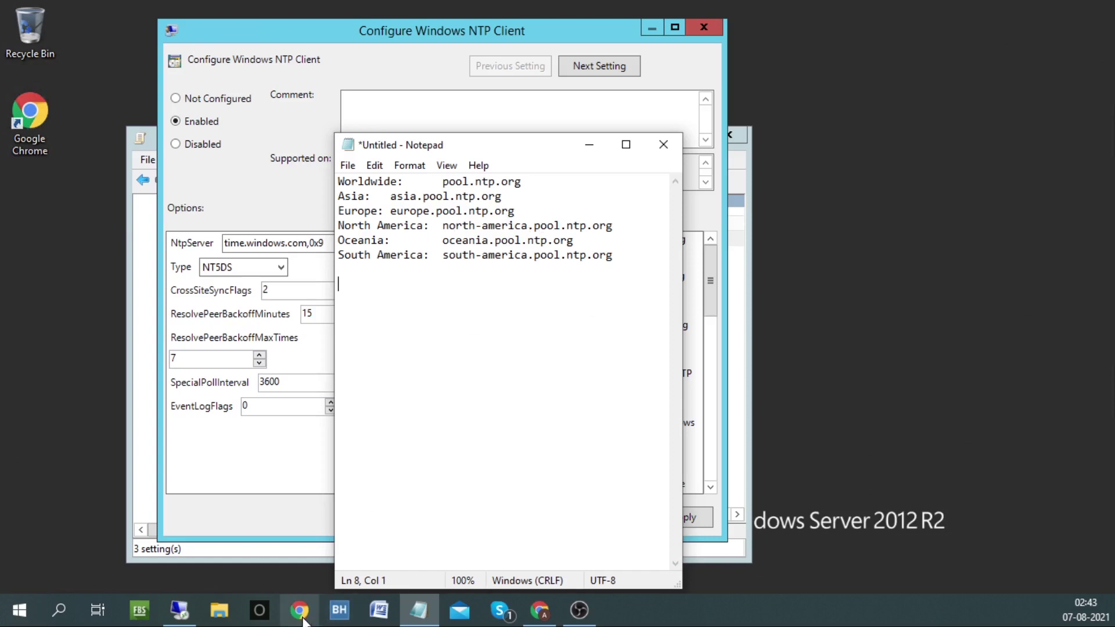
Google 'pool time zone' in Chrome, then search again with 'pakistan' replacing 'zone'
click(540, 610)
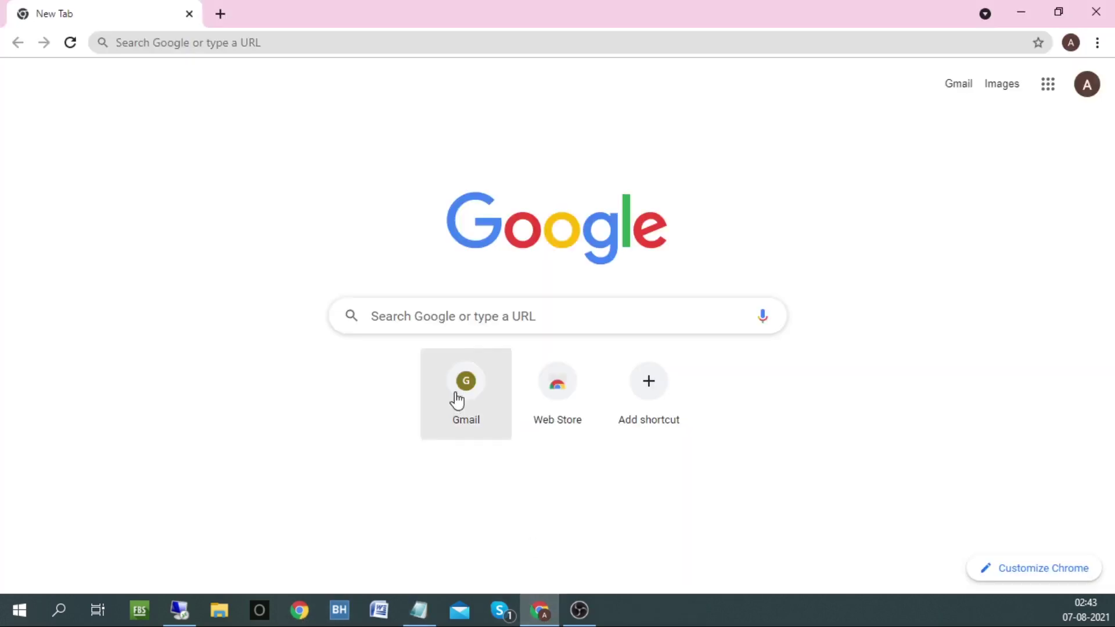
click(478, 316)
text(pool)
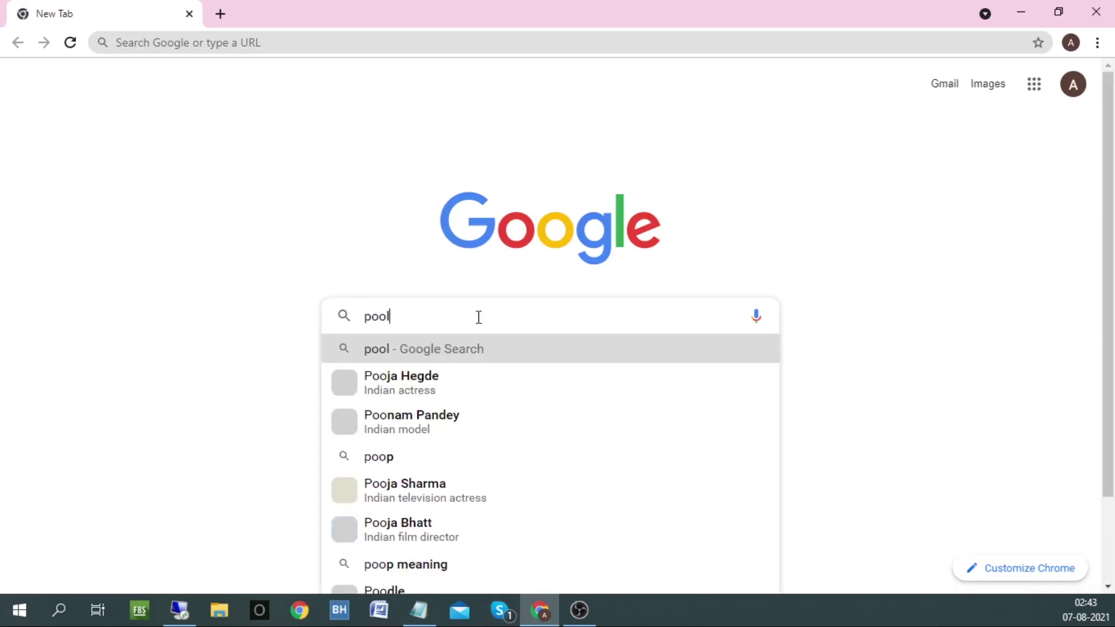
text( time )
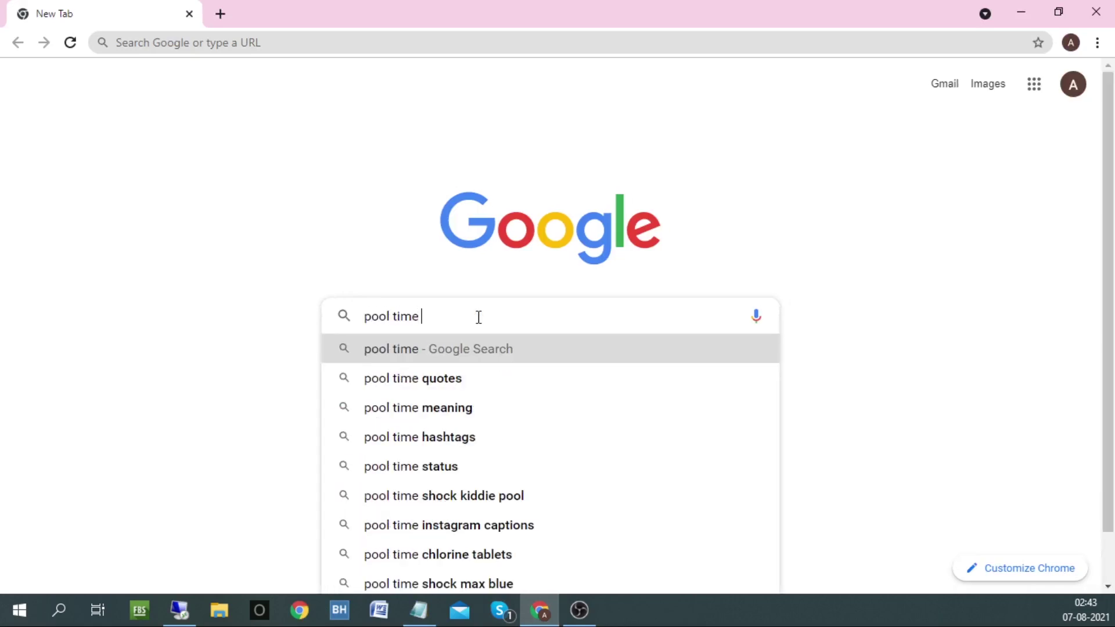
text(zone)
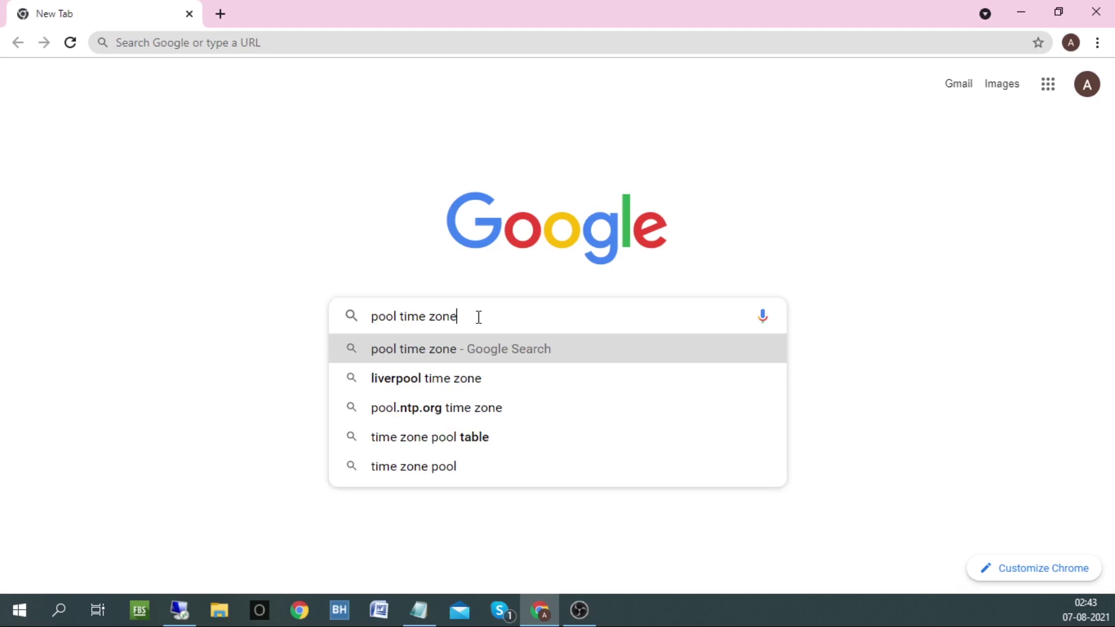
key(Return)
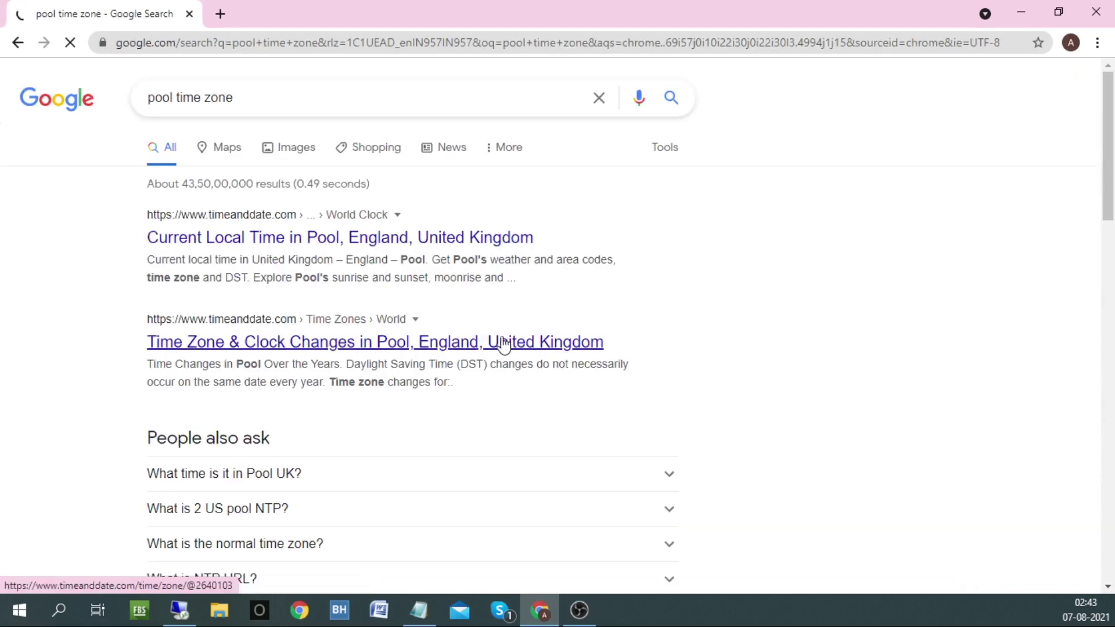
scroll(384, 348, down, 3)
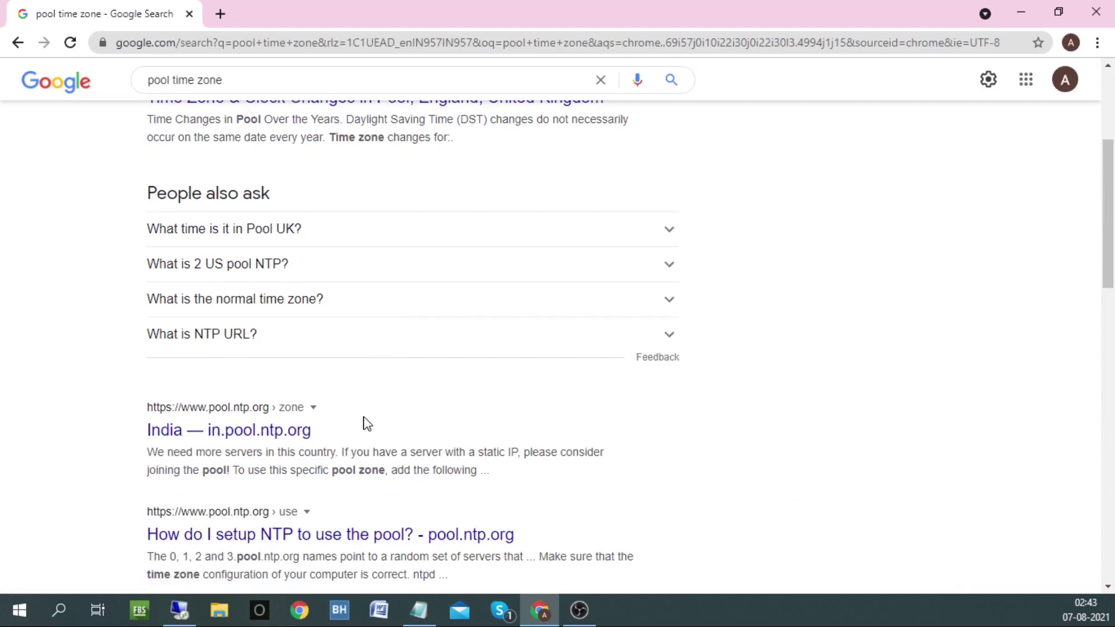
scroll(366, 424, down, 1)
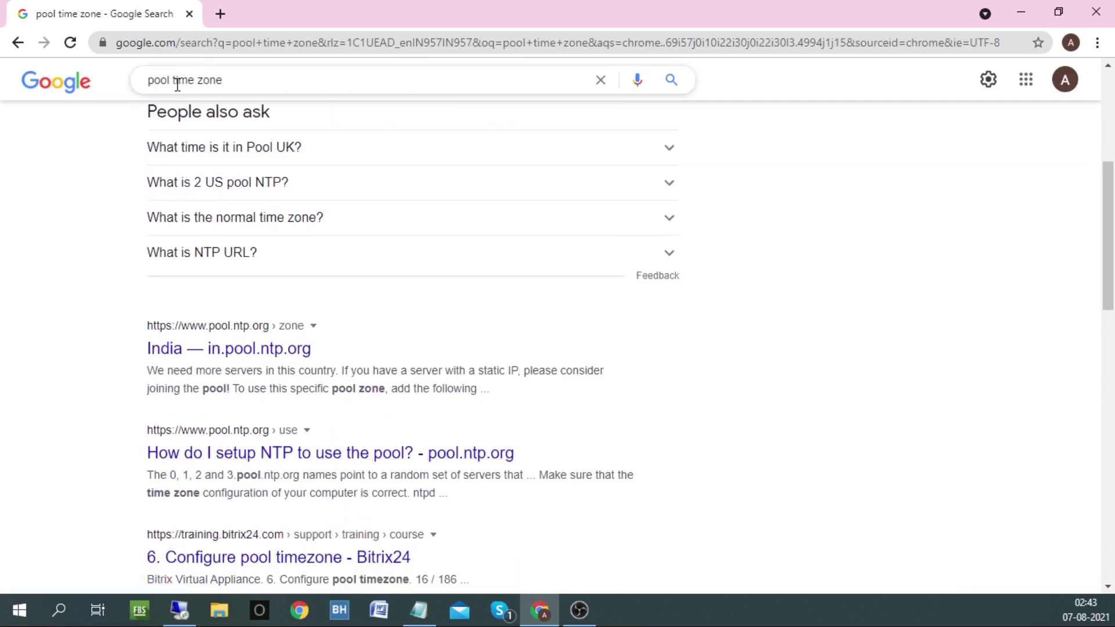
double_click(205, 79)
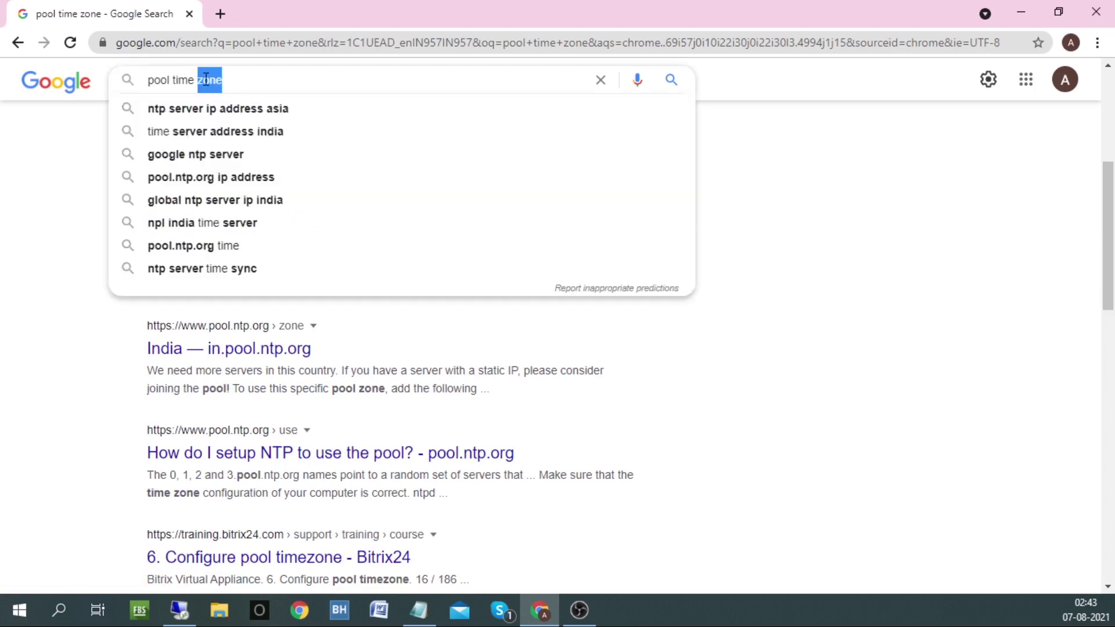
text(pakista)
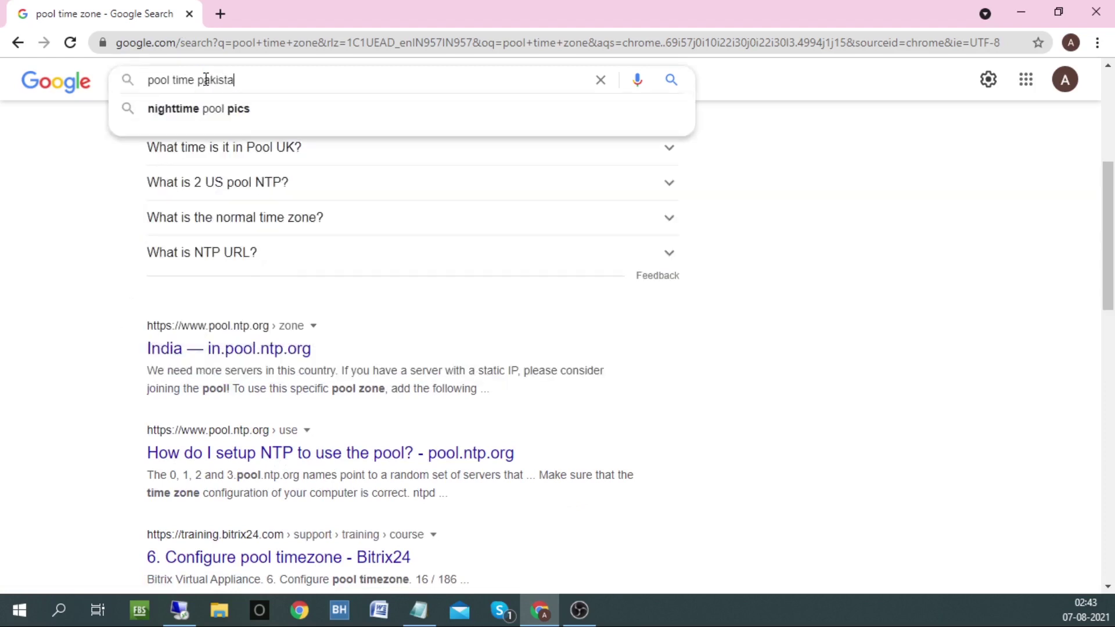
text(n)
key(Down)
key(Return)
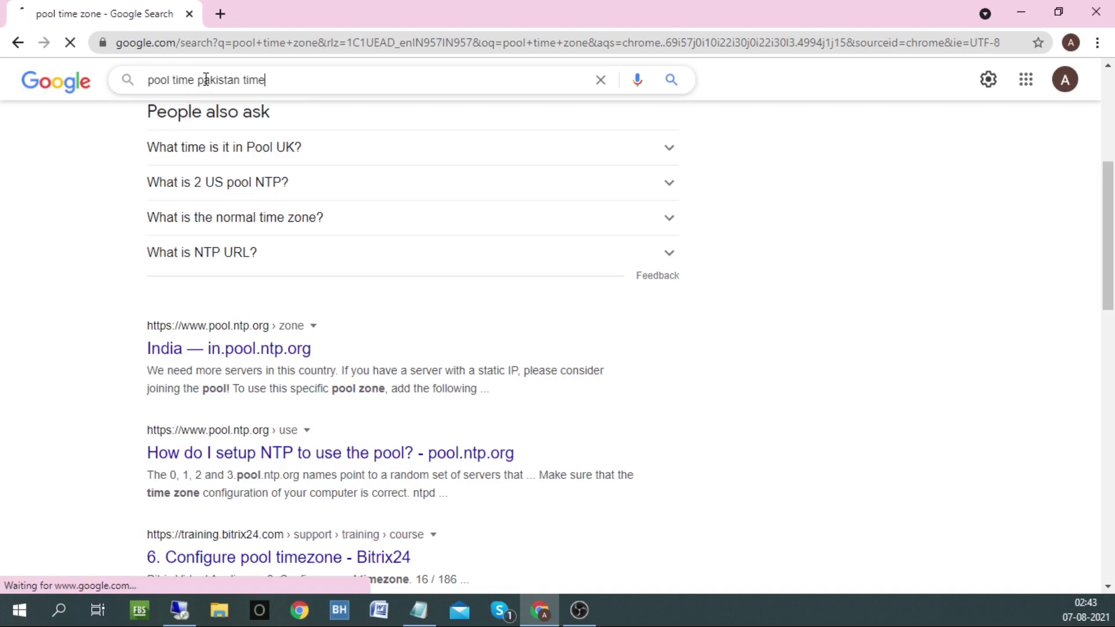
Open the pool.ntp.org Pakistan page and highlight the 3.pk, 0.asia and 3.asia servers
click(295, 250)
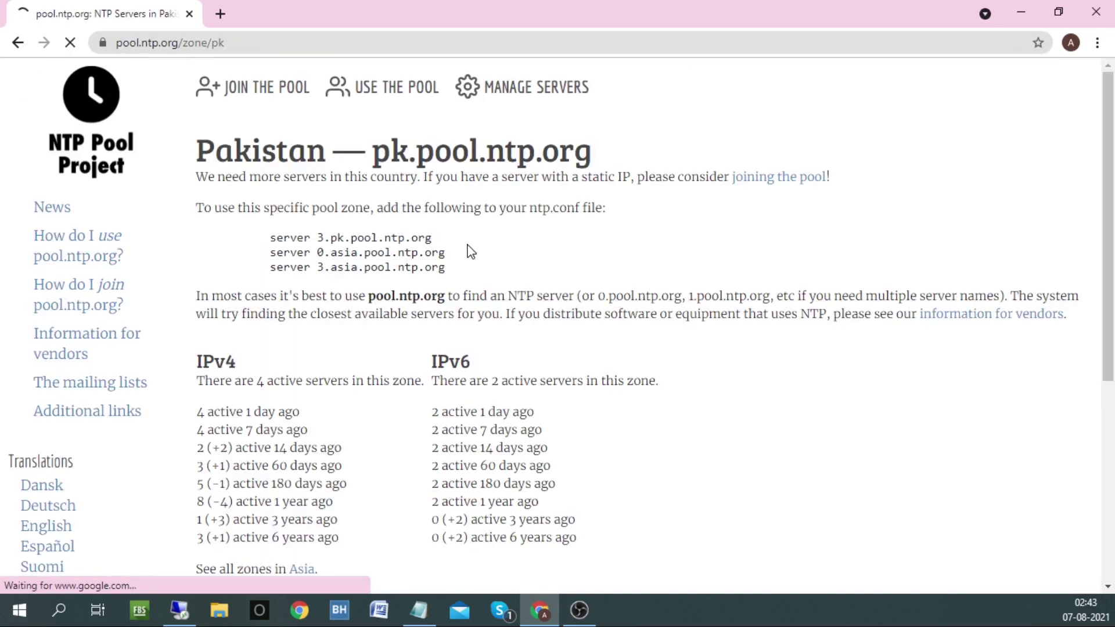
drag(312, 237, 433, 244)
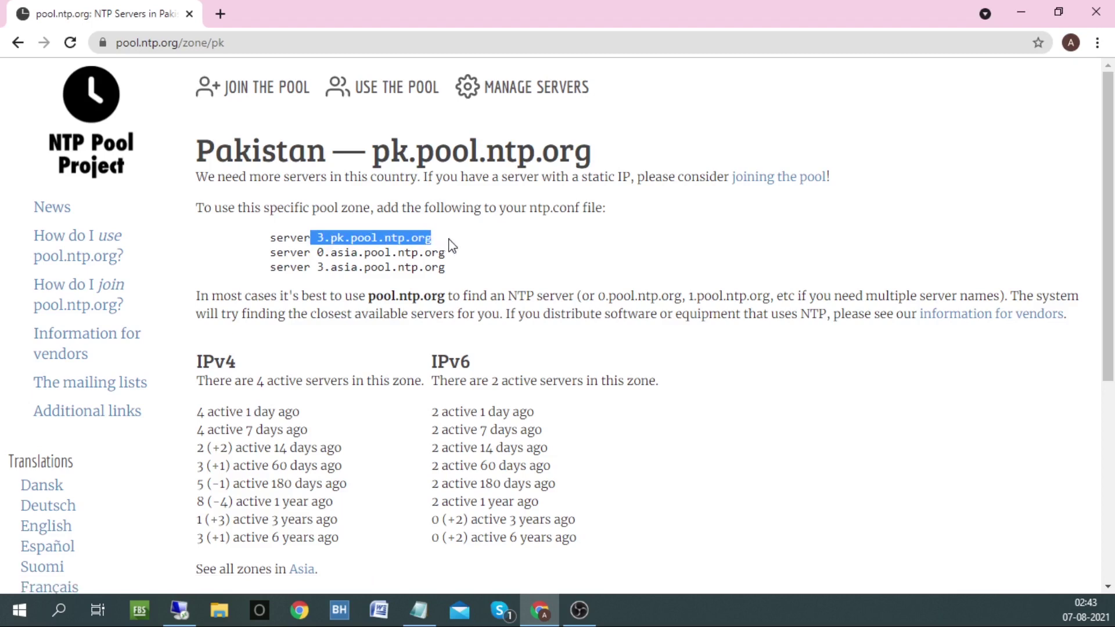
mouse_move(316, 252)
mouse_down()
mouse_move(445, 252)
mouse_move(336, 294)
mouse_move(445, 267)
mouse_move(431, 237)
mouse_up()
drag(346, 253, 448, 254)
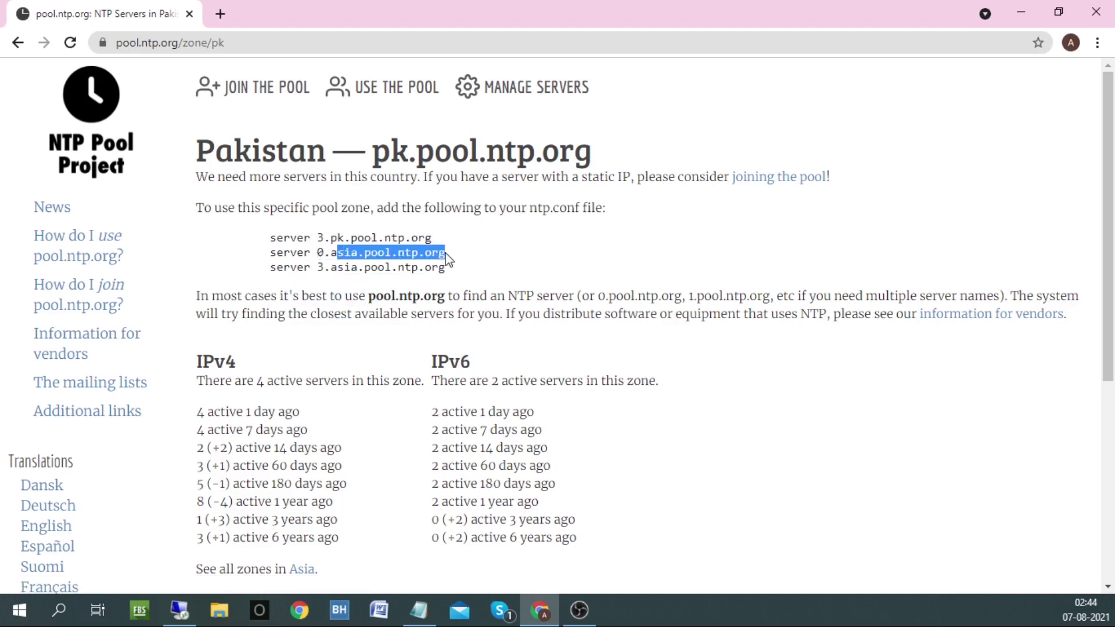
drag(324, 267, 446, 269)
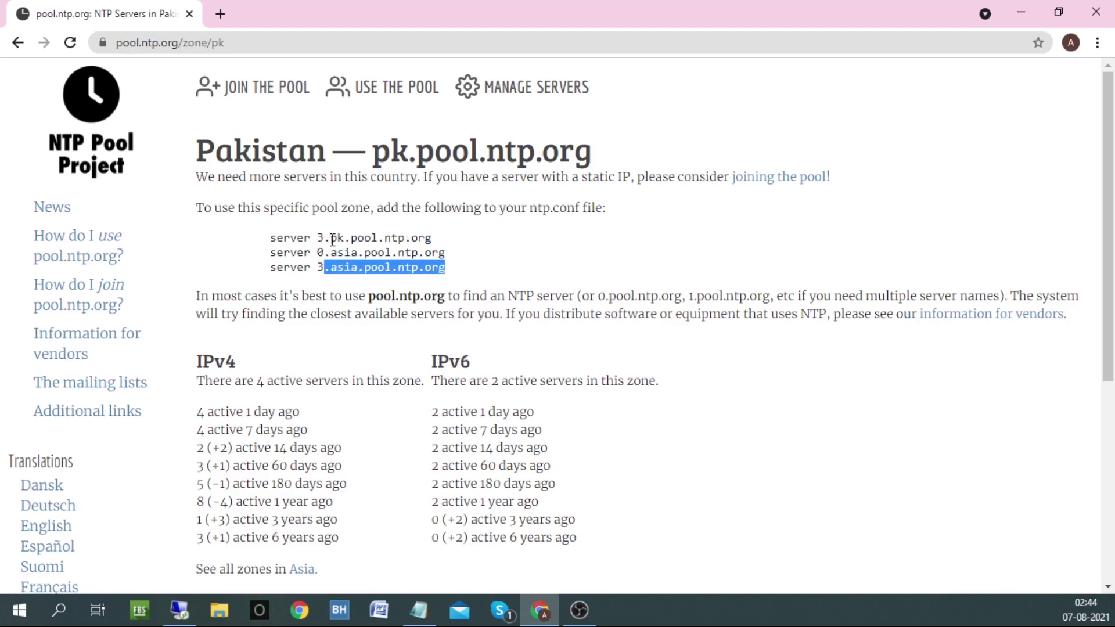
Bring the Notepad server list forward and select europe.pool.ntp.org on line 3
click(418, 610)
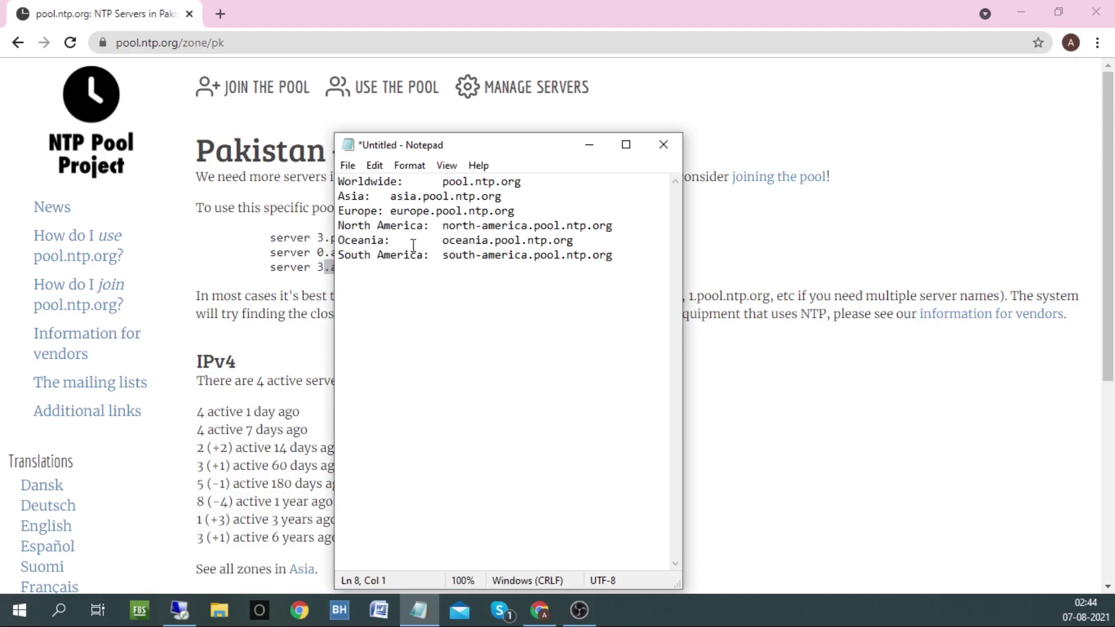
drag(390, 211, 519, 210)
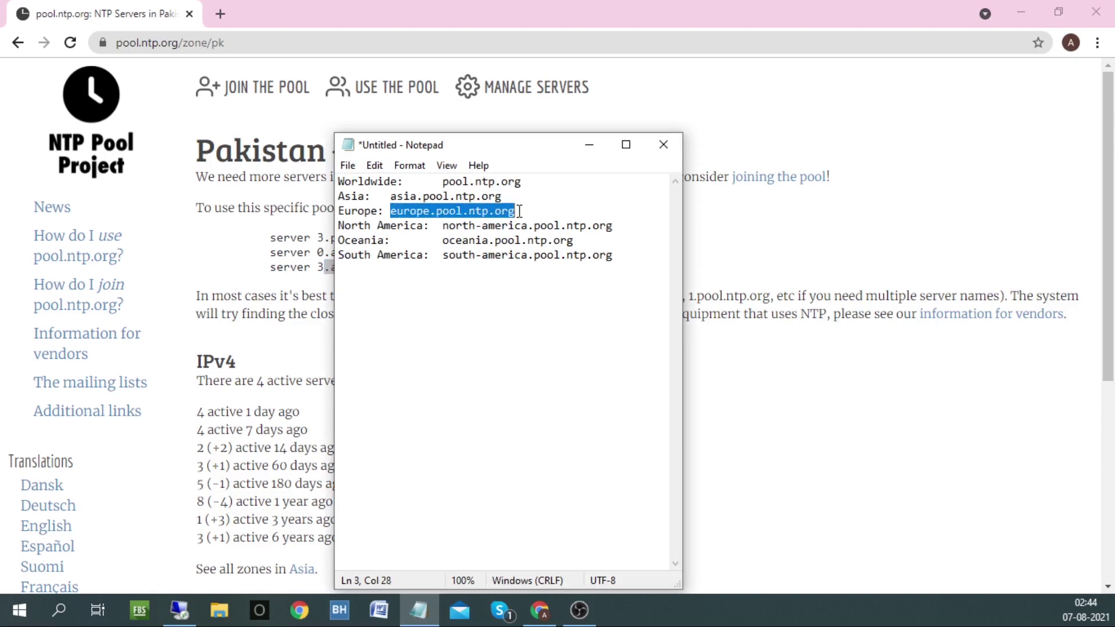
Set the NTP client's NtpServer to europe.pool.ntp.org and Type to NTP, then apply
click(1020, 12)
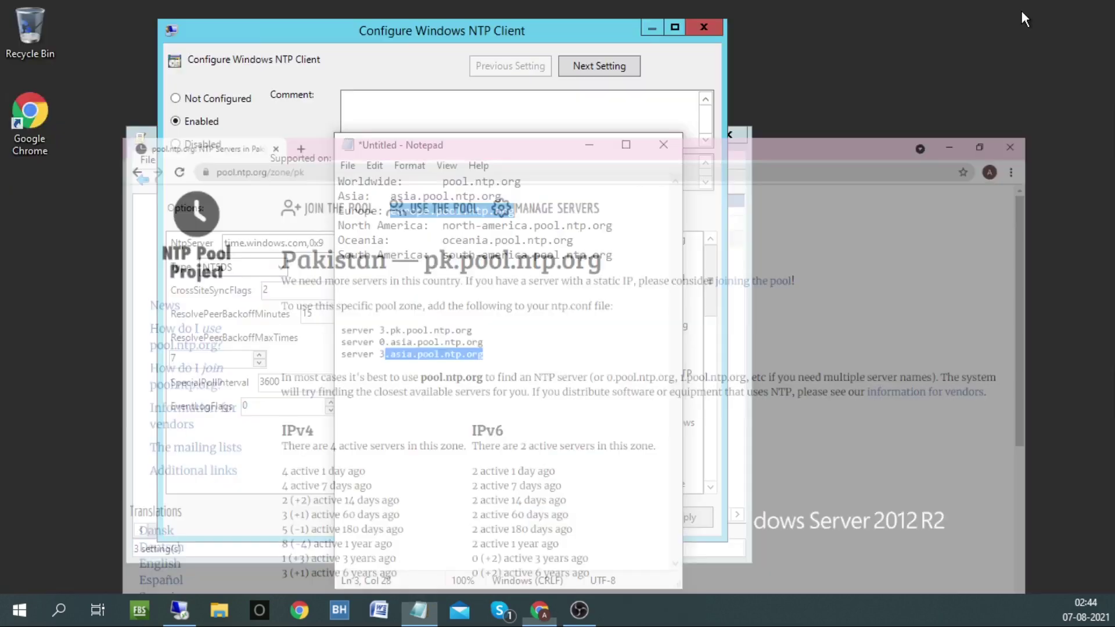
click(588, 145)
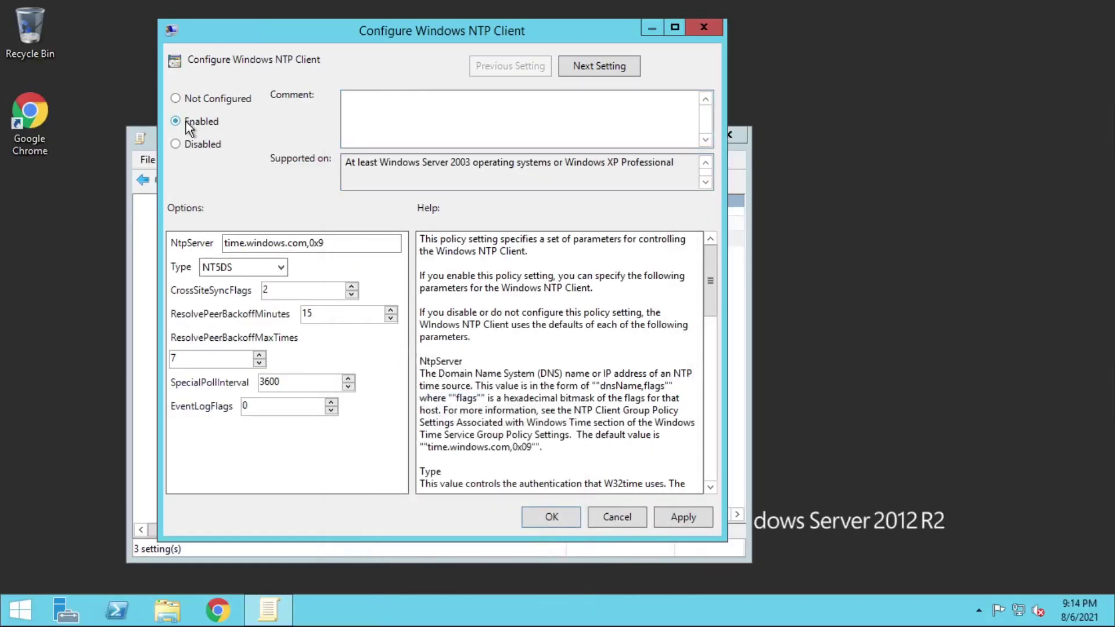
click(354, 242)
key(BackSpace)
key(BackSpace)
key(BackSpace)
key(BackSpace)
key(BackSpace)
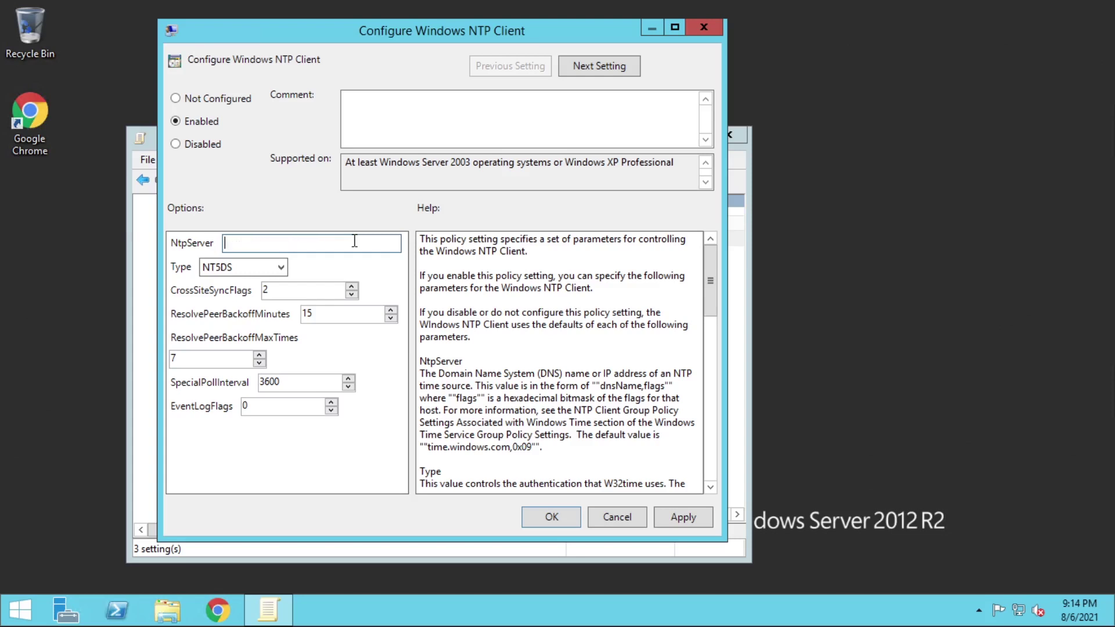
text(europe.pool.ntp.org)
click(279, 268)
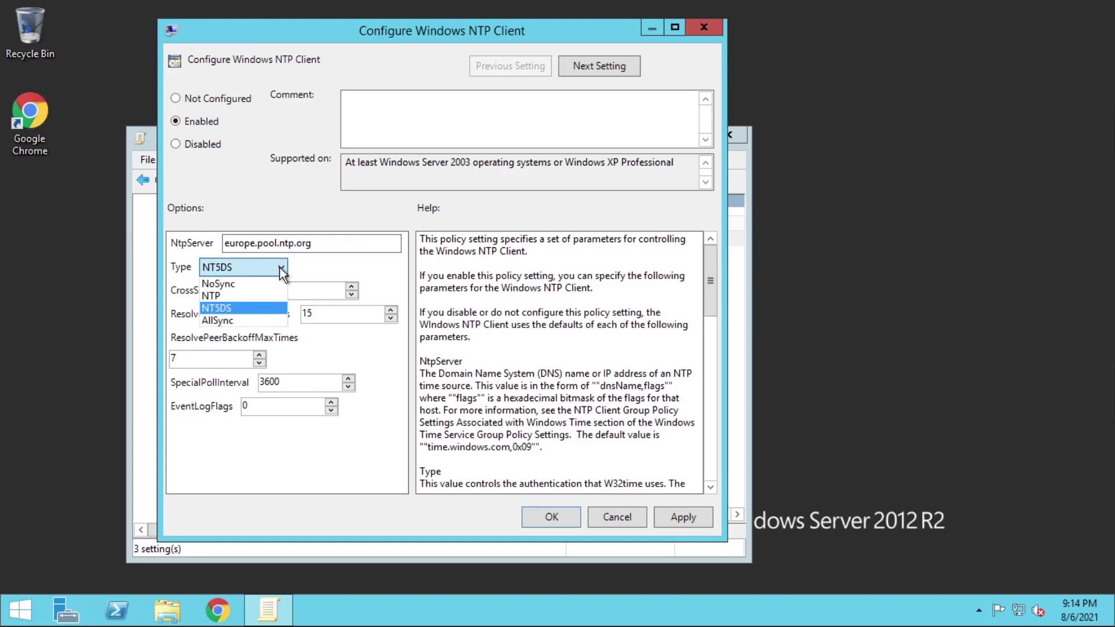
click(230, 298)
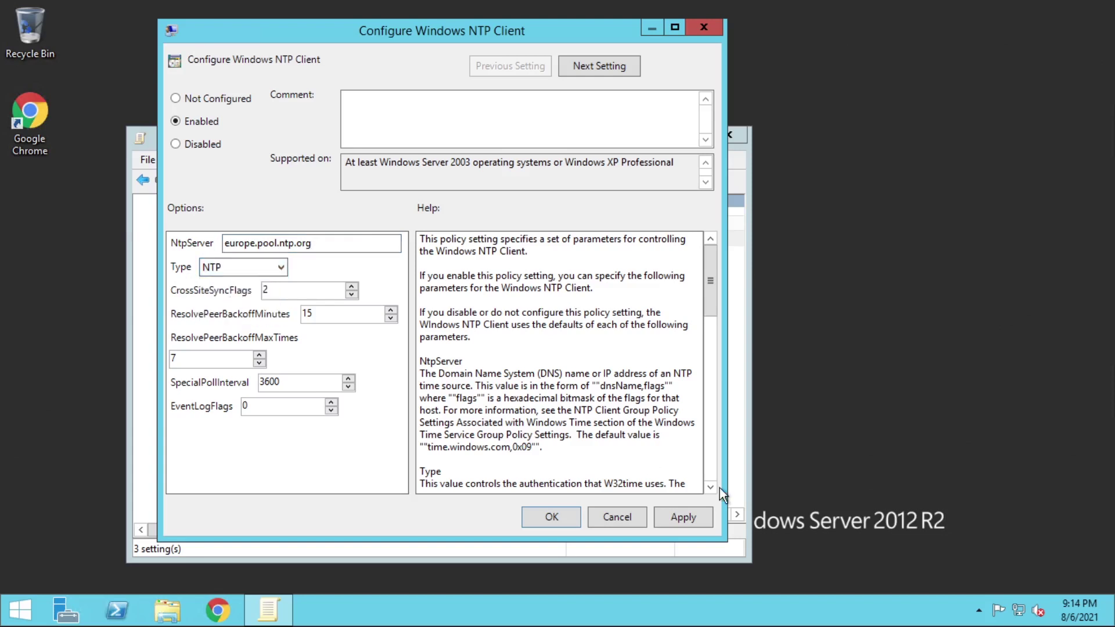
click(682, 517)
Enable and apply the Enable Windows NTP Client policy
click(603, 67)
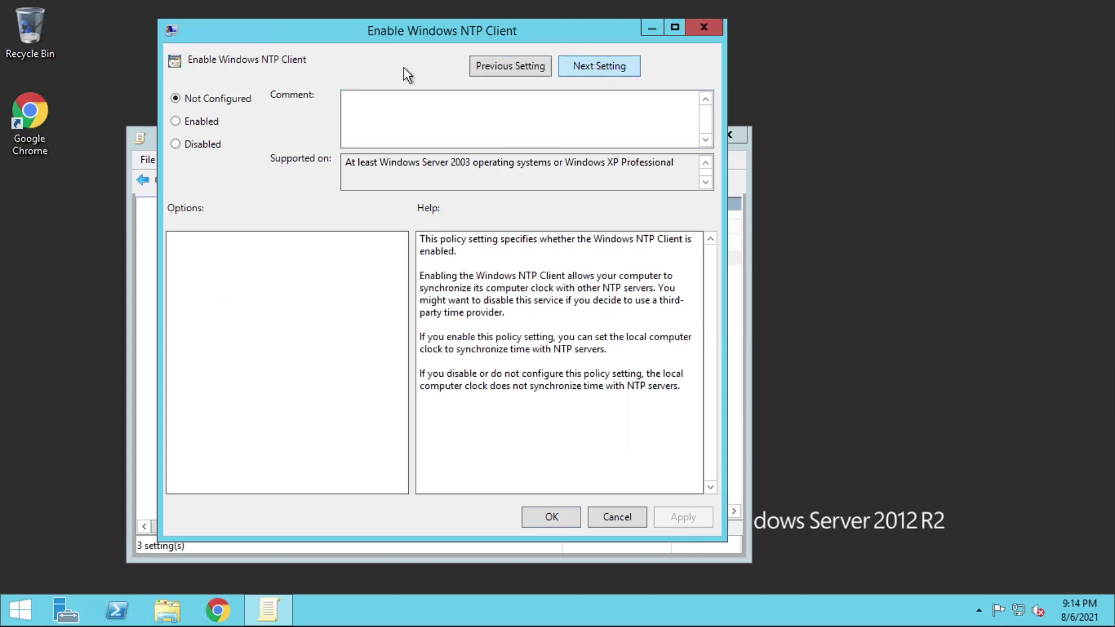
click(205, 122)
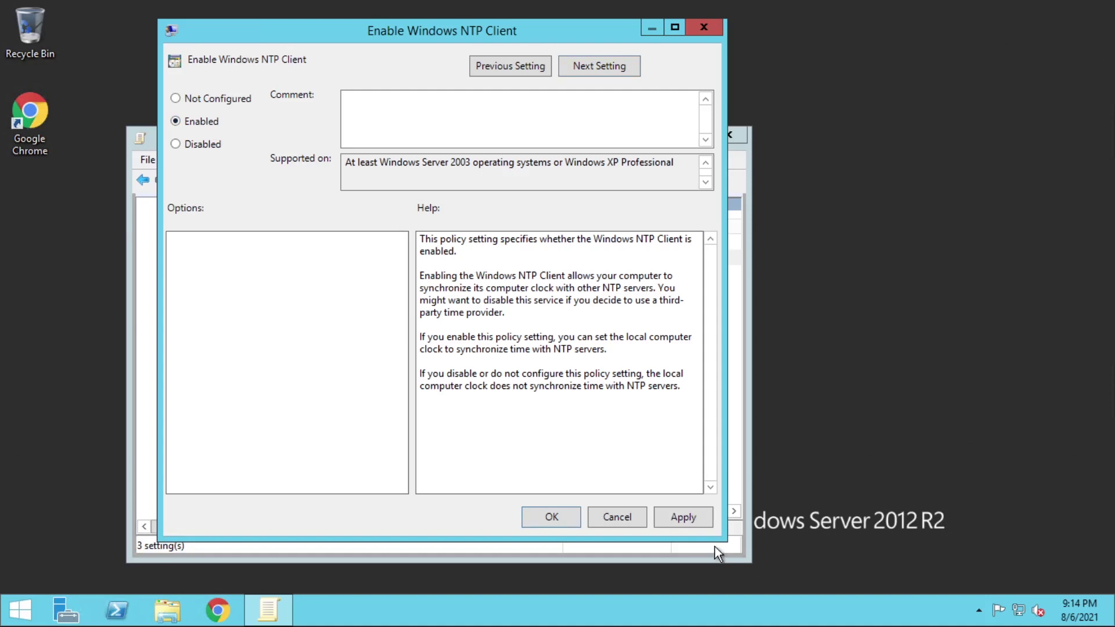
click(692, 519)
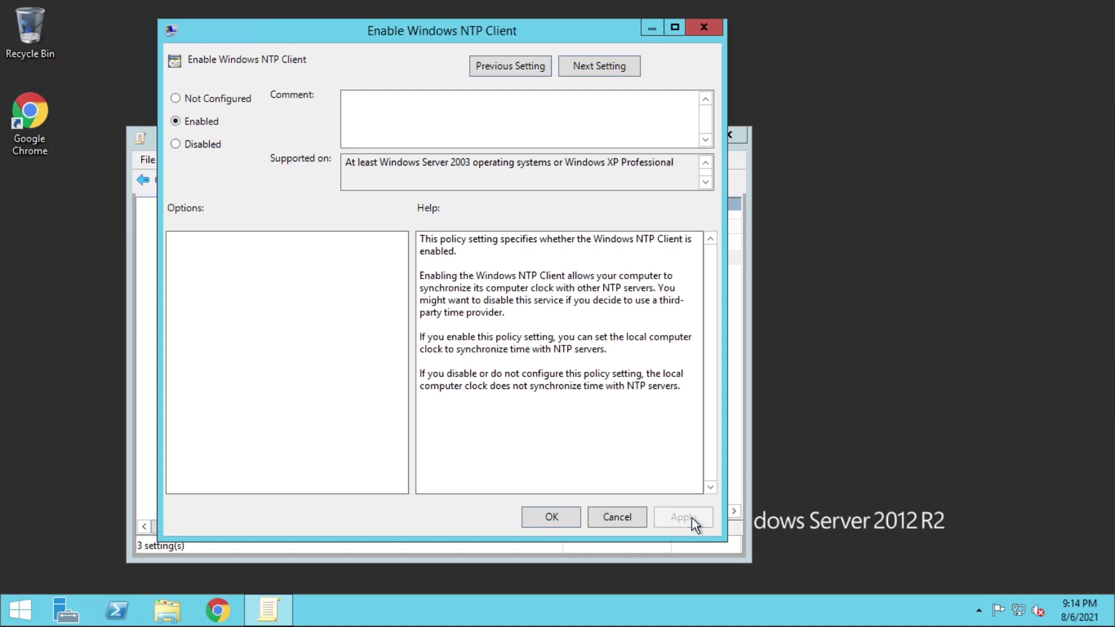
Enable the Enable Windows NTP Server policy, apply it, and close with OK
click(592, 73)
click(205, 122)
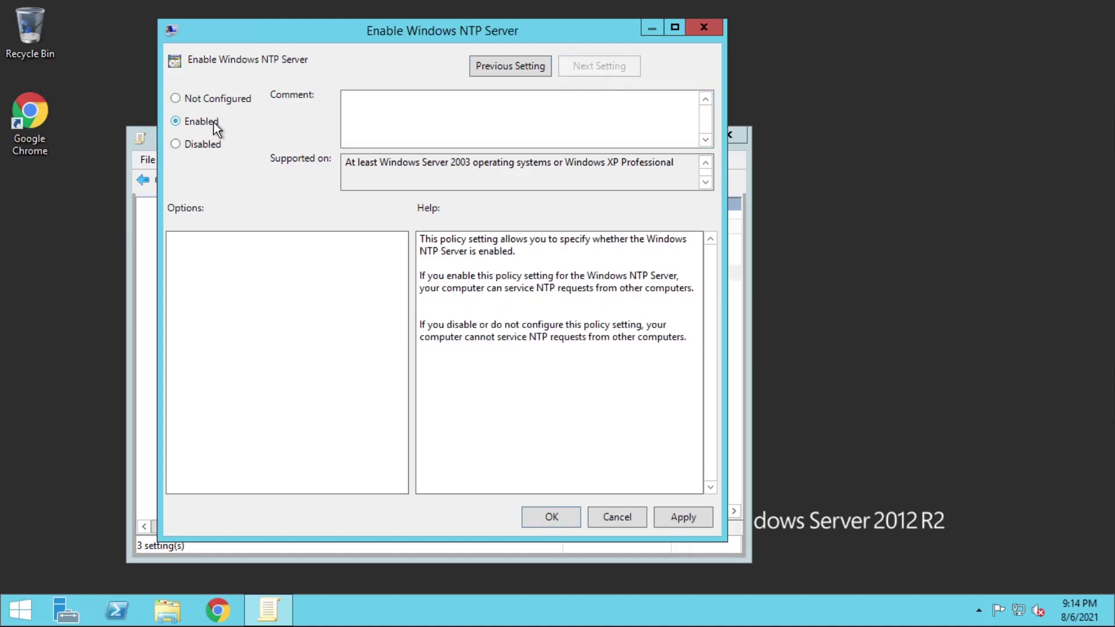
click(678, 519)
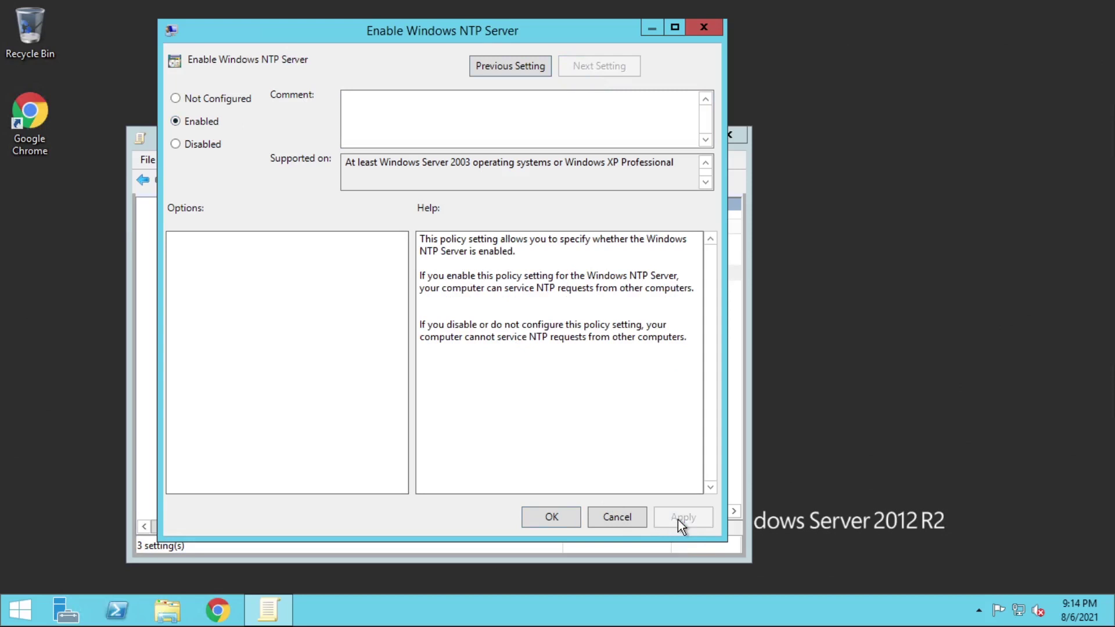
click(551, 517)
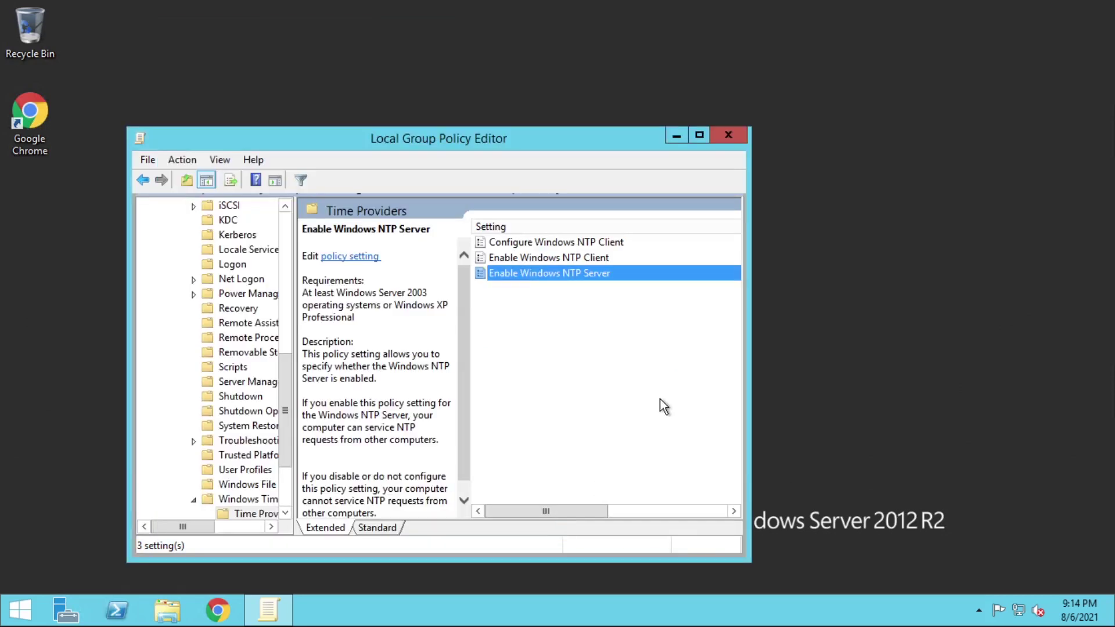
Close the policy editor and open Adjust date/time from the taskbar clock
click(728, 137)
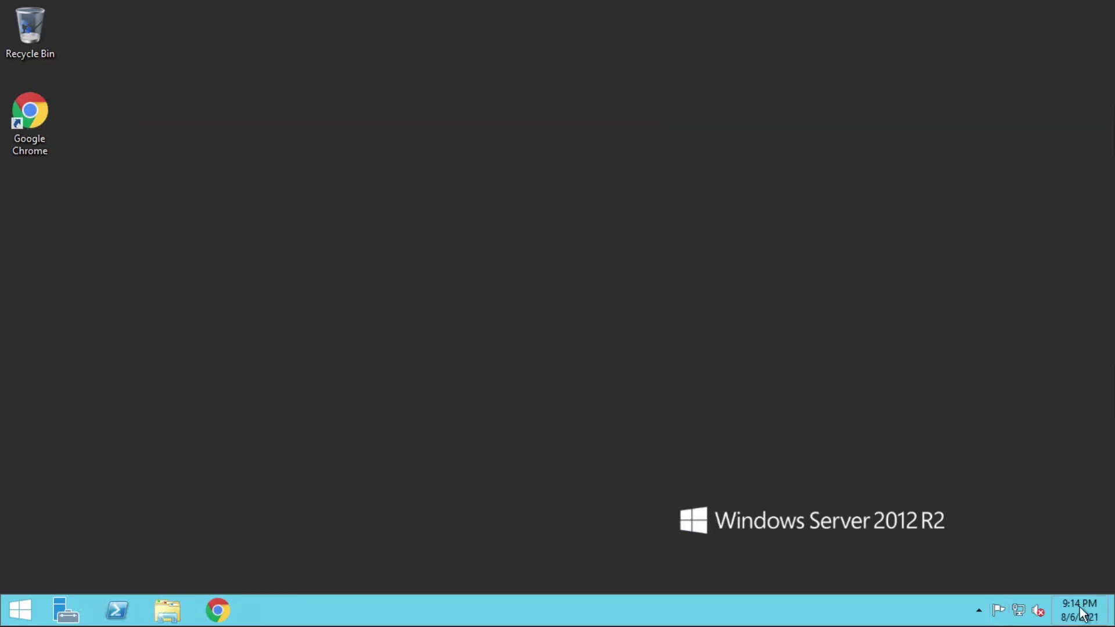
mouse_move(1079, 610)
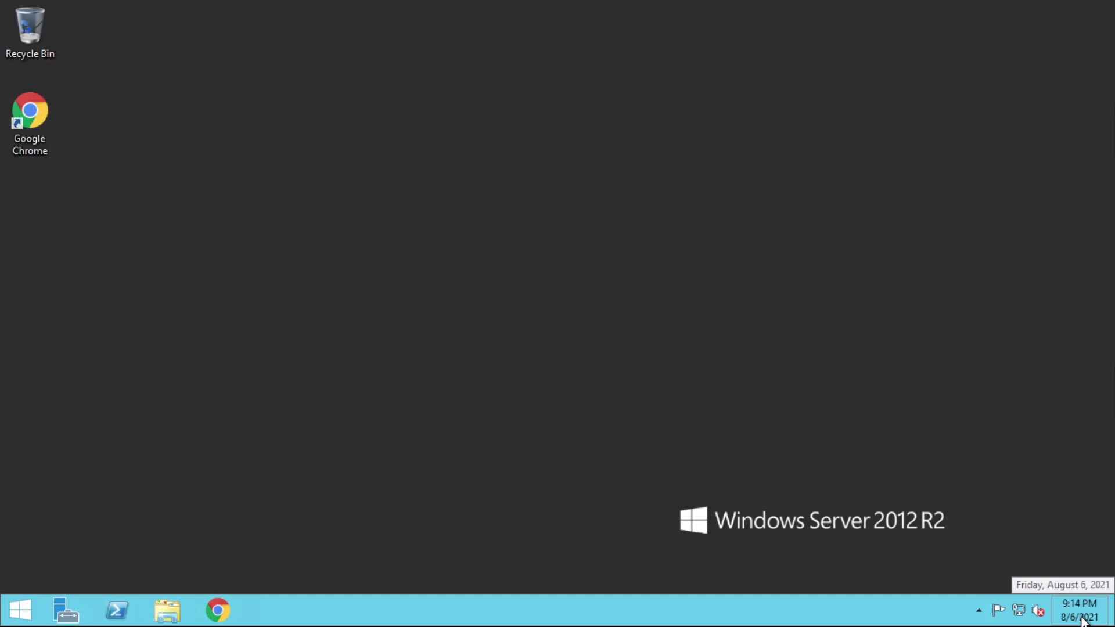
right_click(1081, 618)
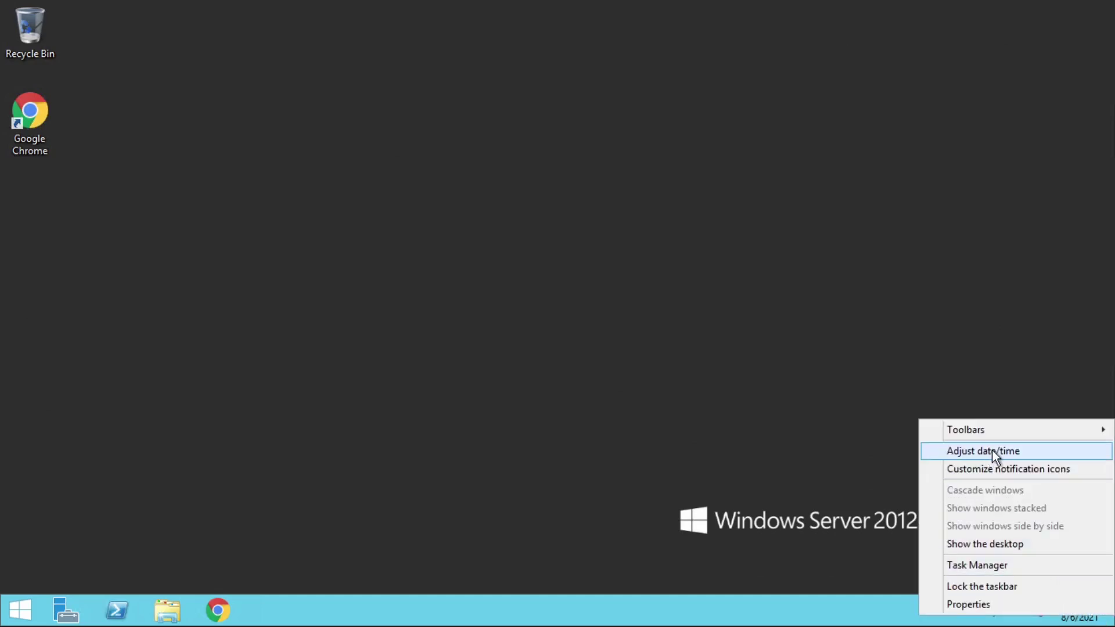
click(1010, 453)
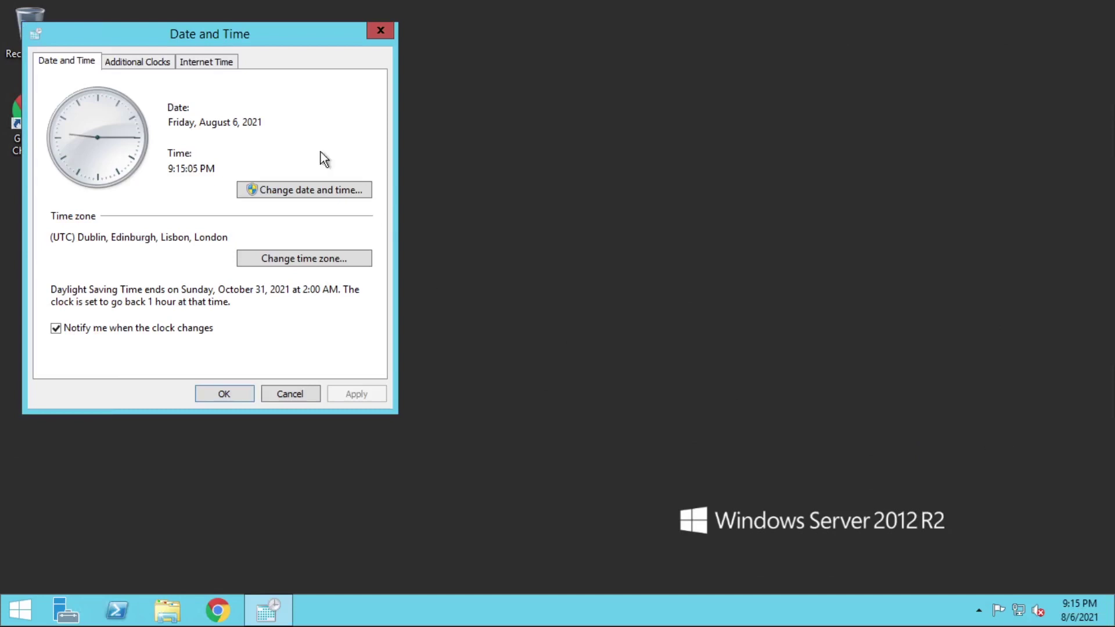
Open the Internet Time settings showing sync with time.windows.com
drag(321, 41, 401, 50)
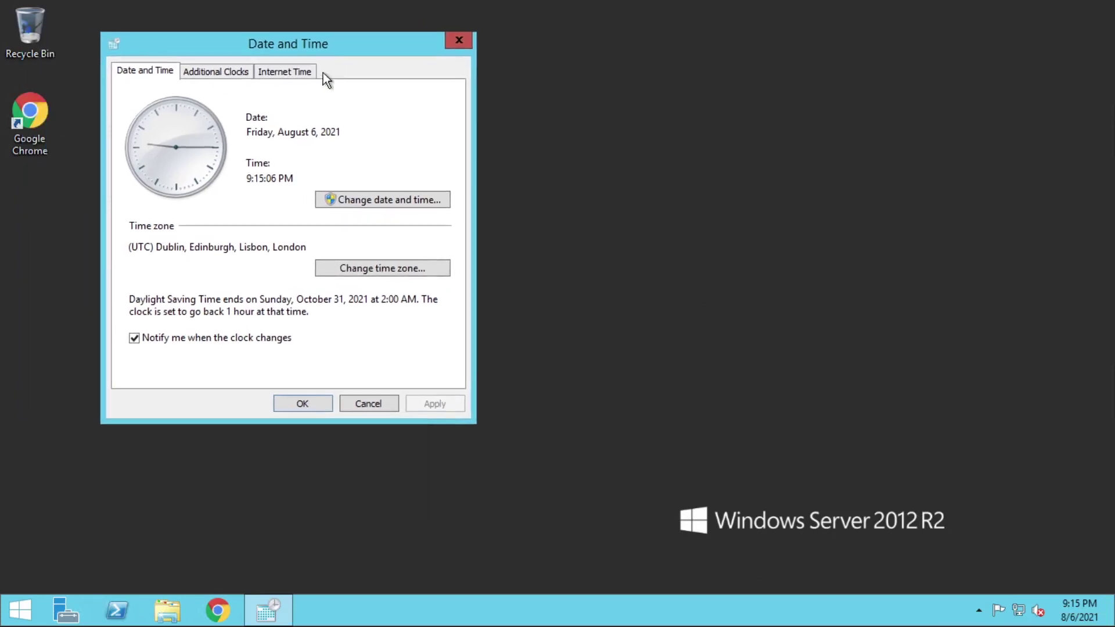
click(289, 73)
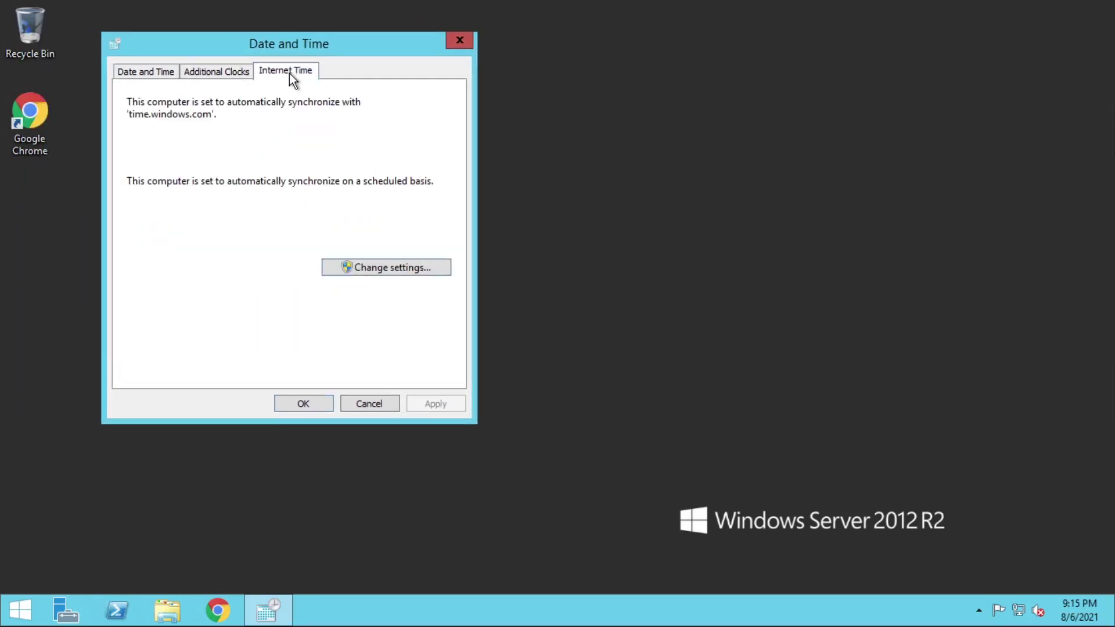
click(391, 272)
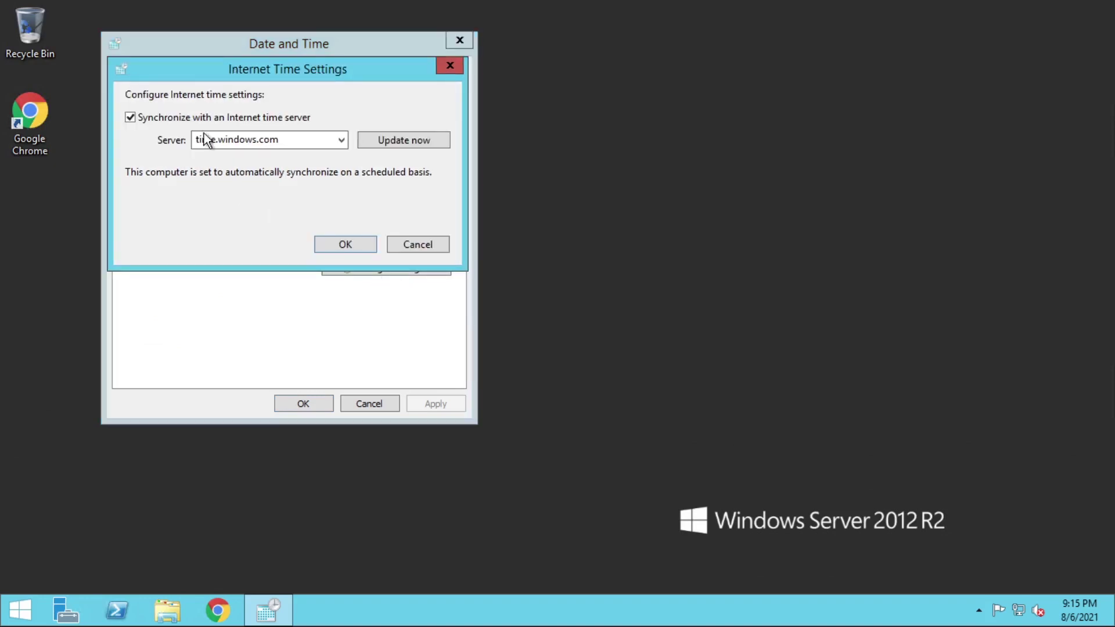
Replace time.windows.com with europe.pool.ntp.org, update the clock now, and confirm both dialogs
double_click(287, 141)
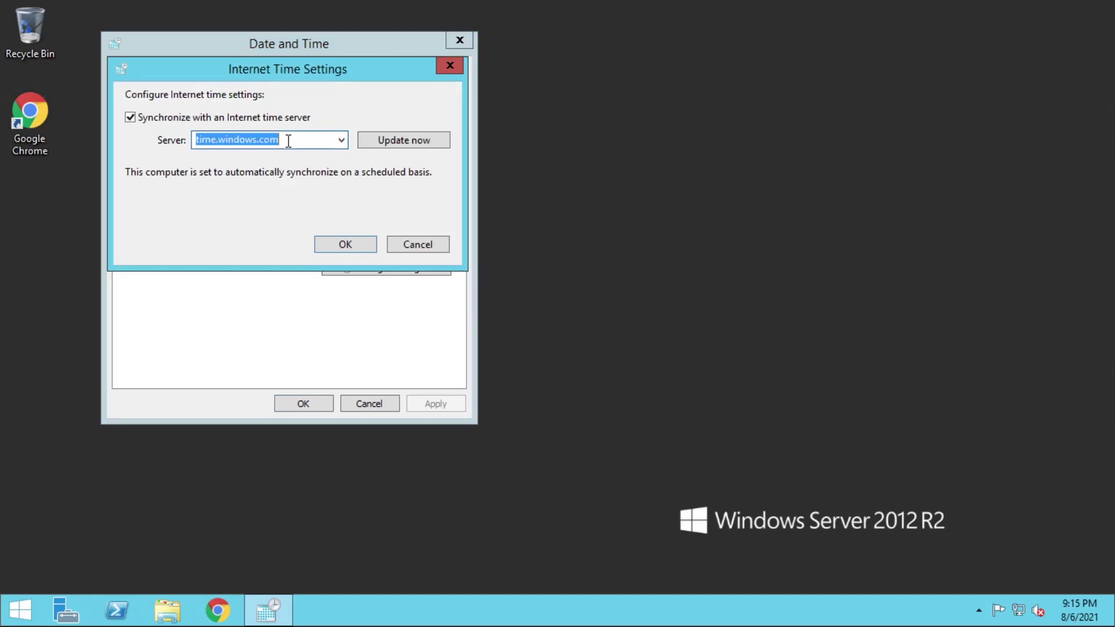
text(europe.pool.ntp.org)
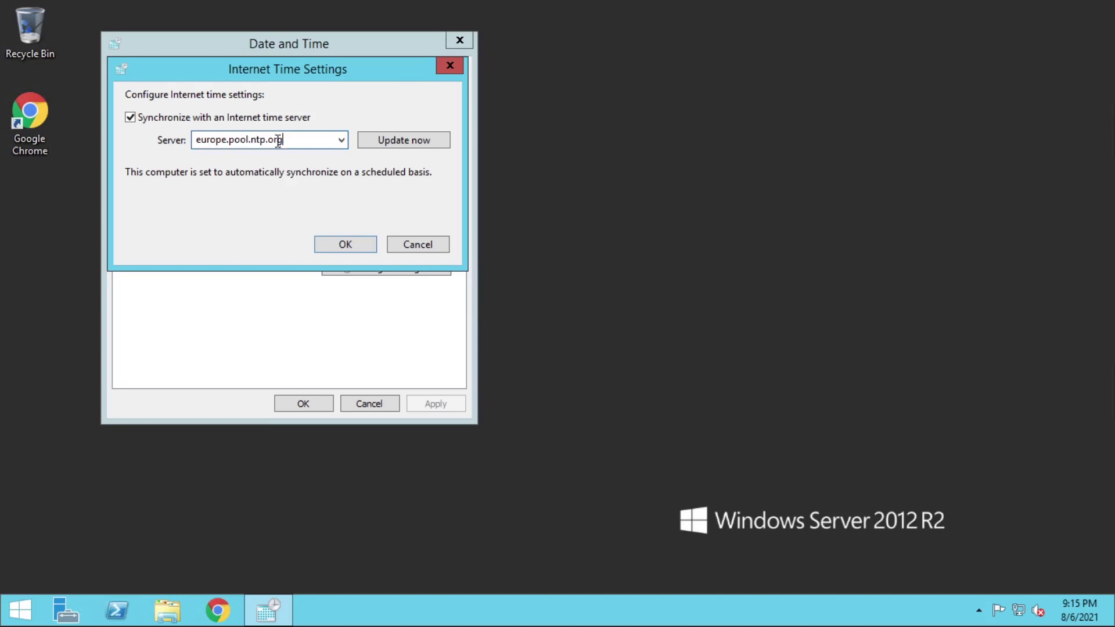
click(129, 117)
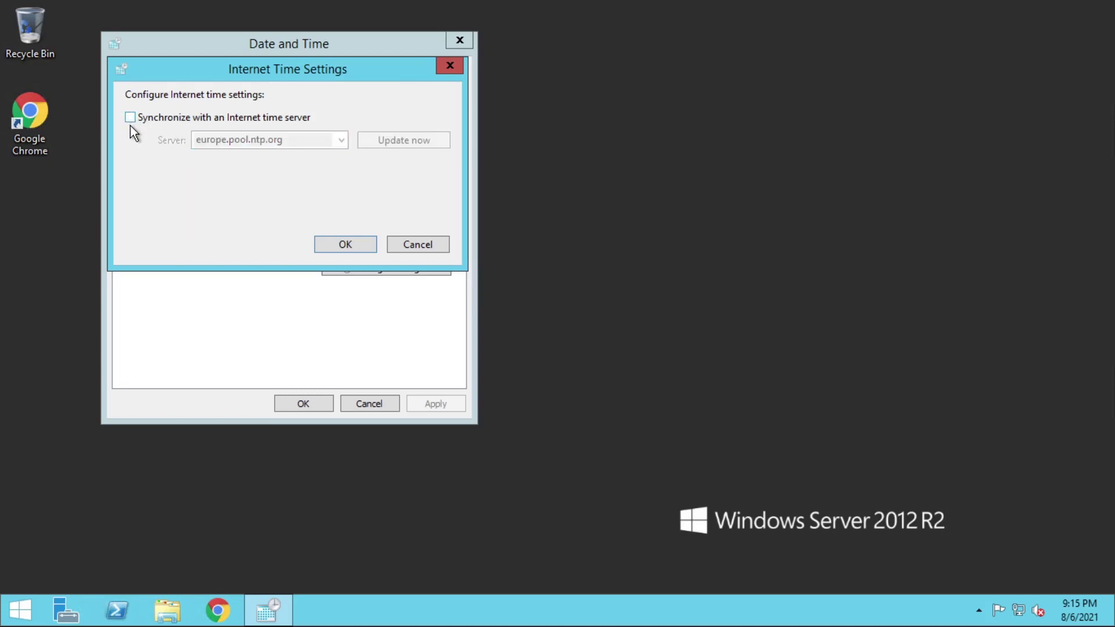
click(132, 119)
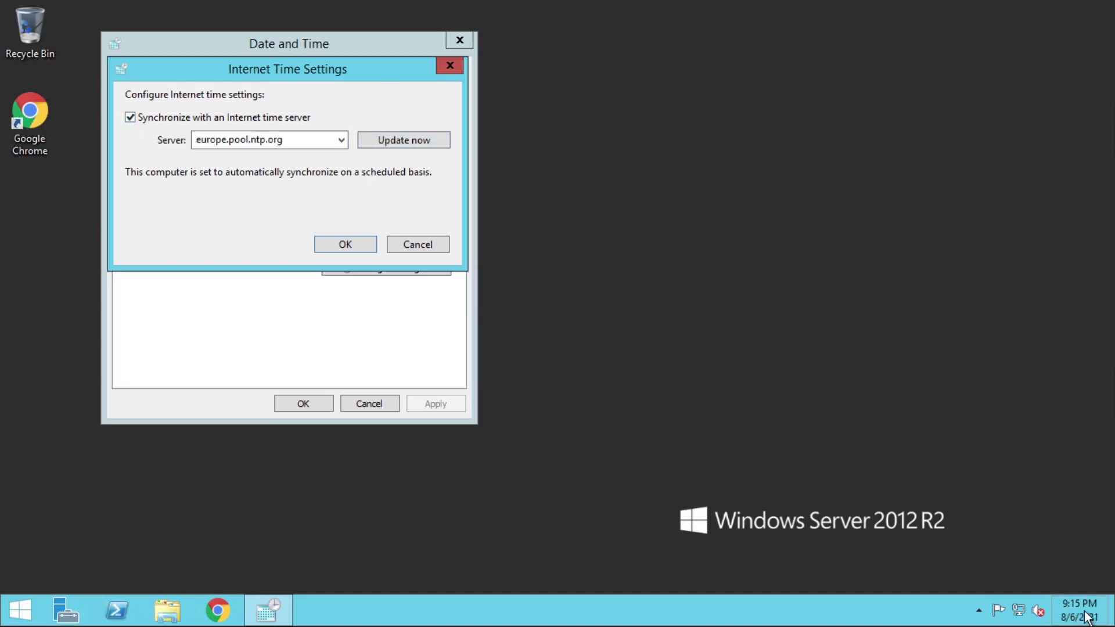
click(409, 139)
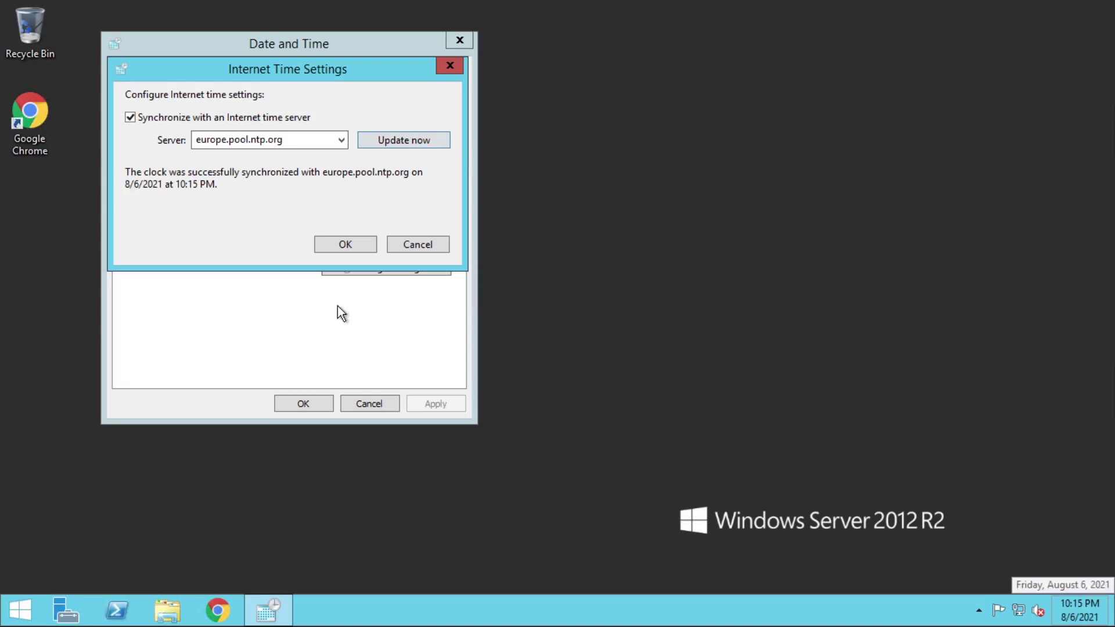
click(351, 247)
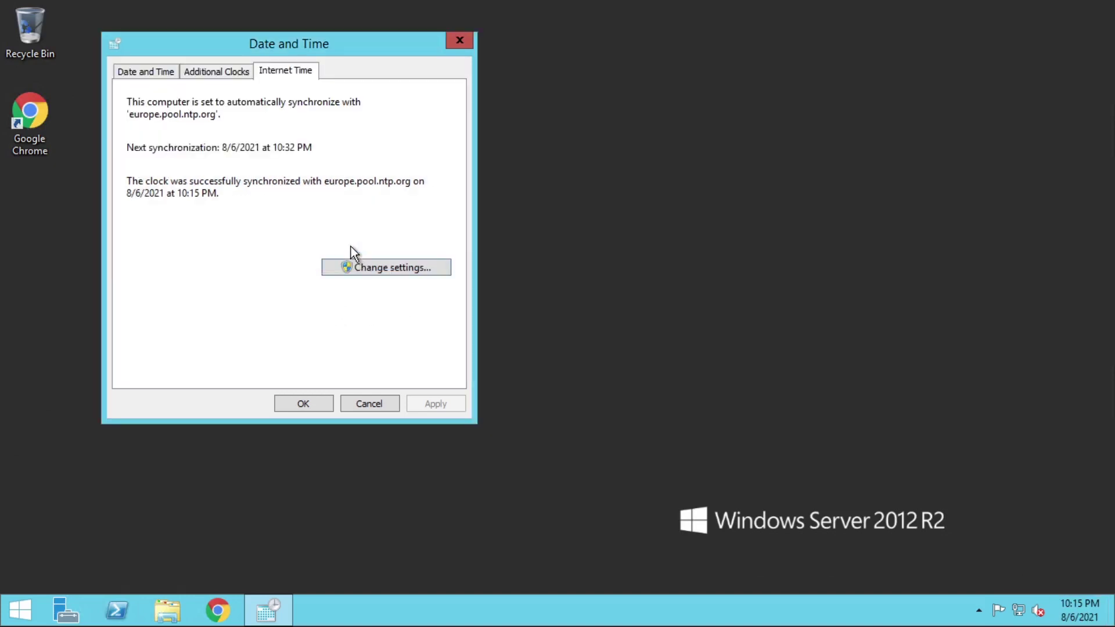
click(315, 403)
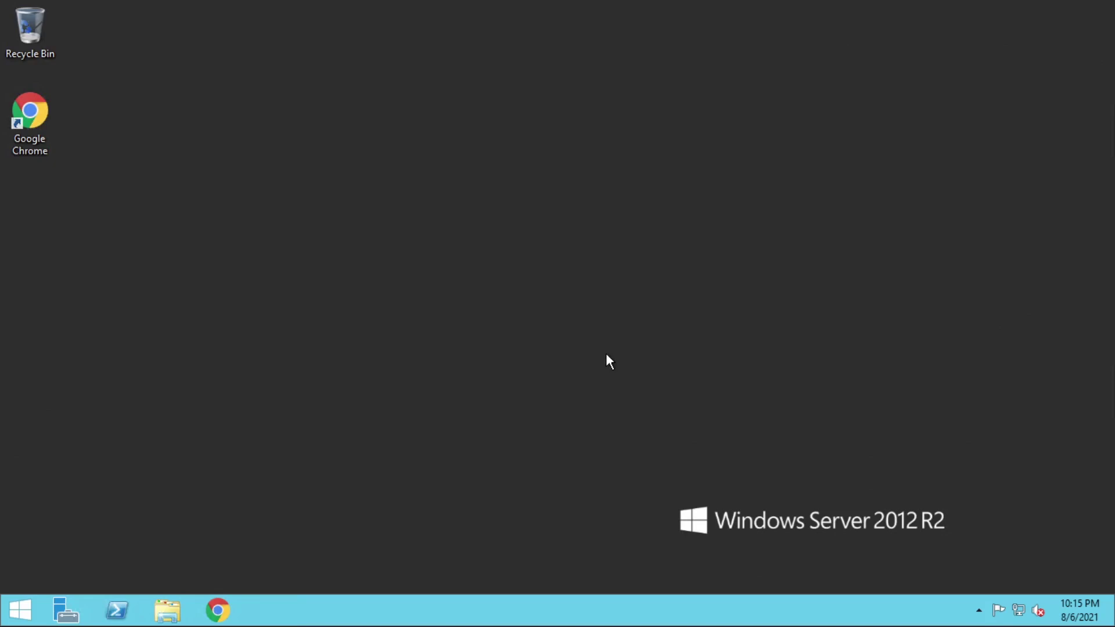